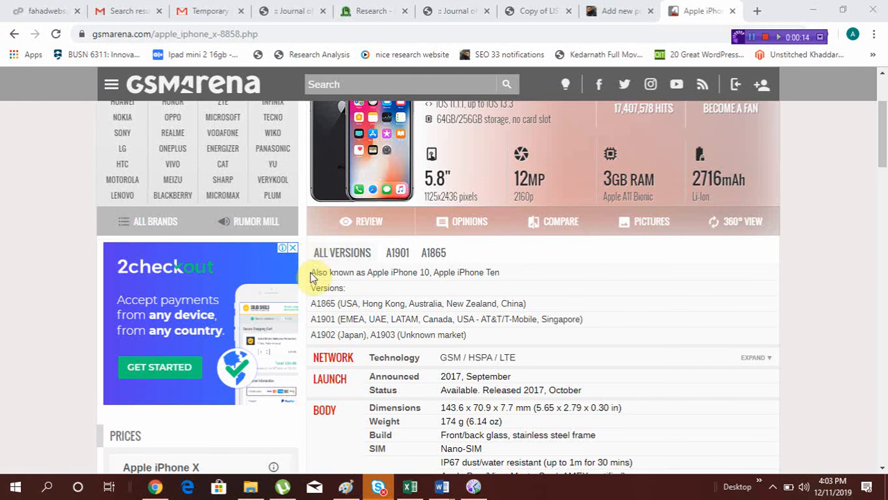
- Copy the iPhone X alternative names and version list, from "Also known as" through "A1903 (Unknown market)", on the GSMArena page
{"action": "left_click_drag", "start_coordinate": [314, 273], "coordinate": [499, 336]}
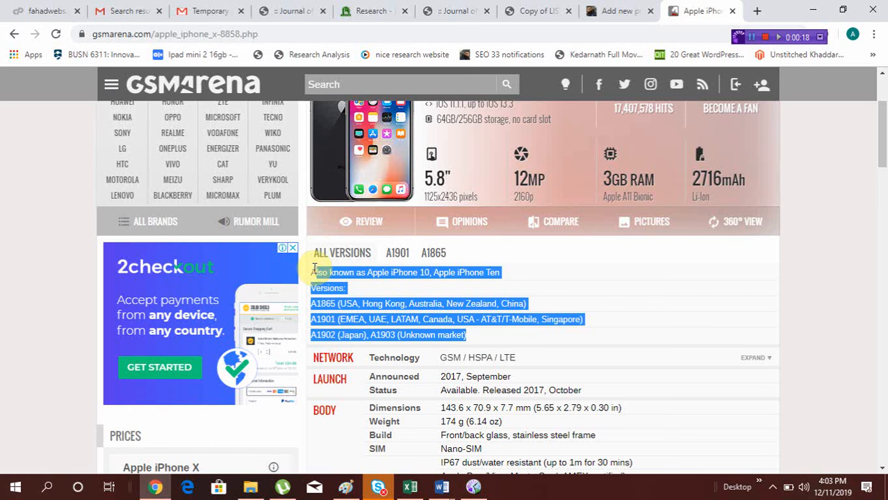
{"action": "left_click_drag", "start_coordinate": [311, 272], "coordinate": [485, 336]}
{"action": "right_click", "coordinate": [440, 321]}
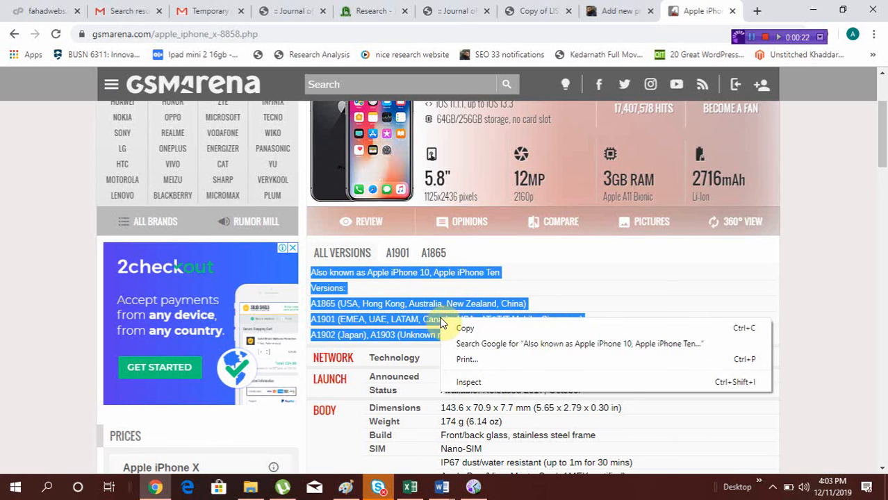
{"action": "left_click", "coordinate": [464, 332]}
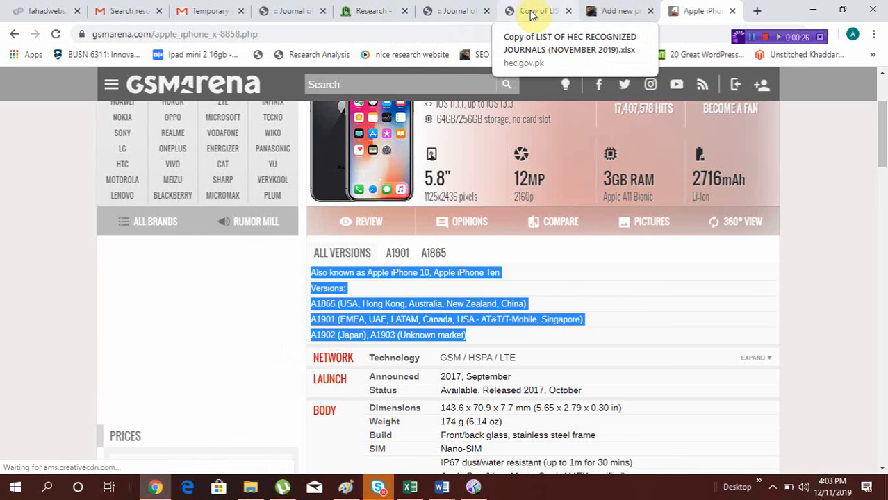
- Paste the copied text as plain text into the IPhone X product description and add an empty line above it
{"action": "left_click", "coordinate": [607, 17]}
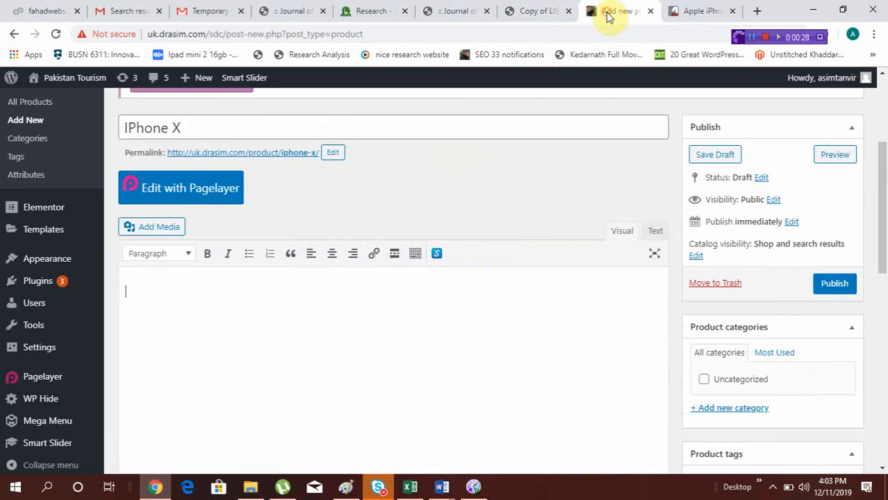
{"action": "right_click", "coordinate": [287, 281]}
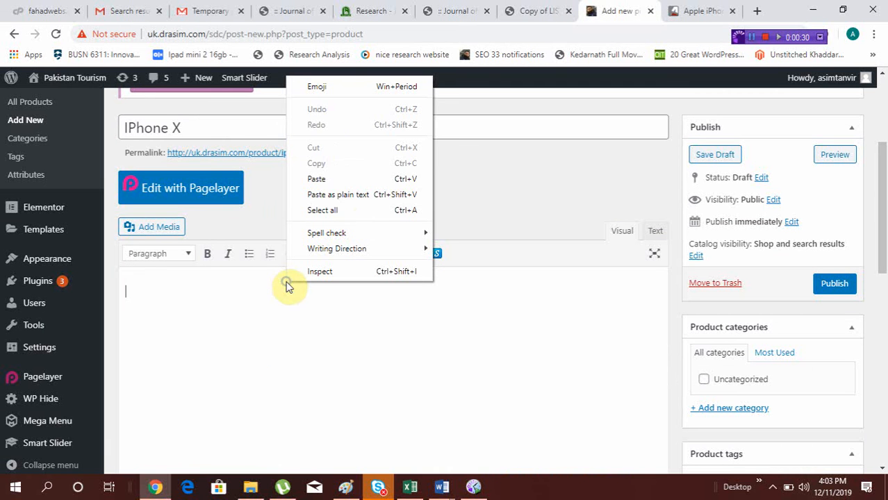
{"action": "left_click", "coordinate": [351, 197]}
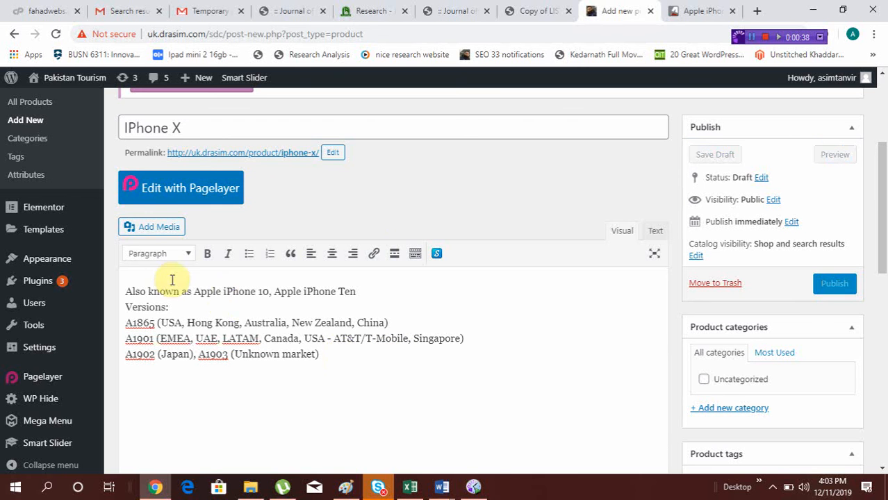
{"action": "left_click", "coordinate": [126, 292]}
{"action": "key", "text": "Return"}
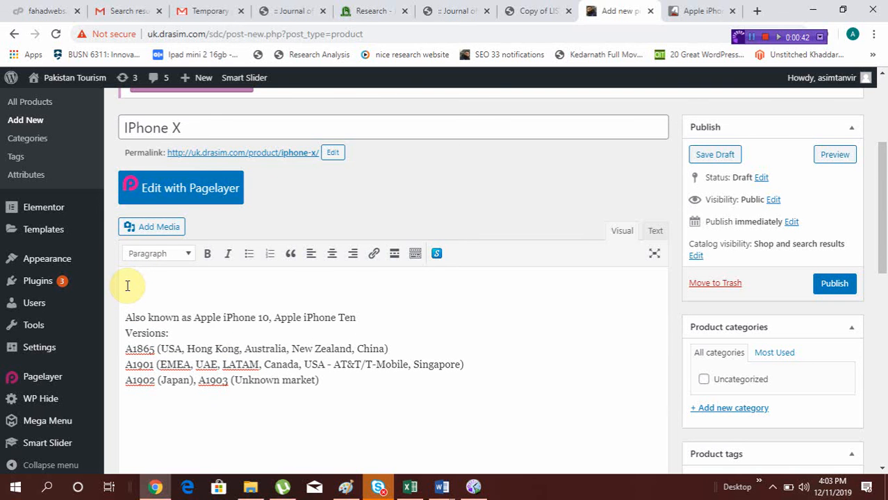
- Open the Add Media library for the product description and look through the existing images
{"action": "left_click", "coordinate": [157, 230]}
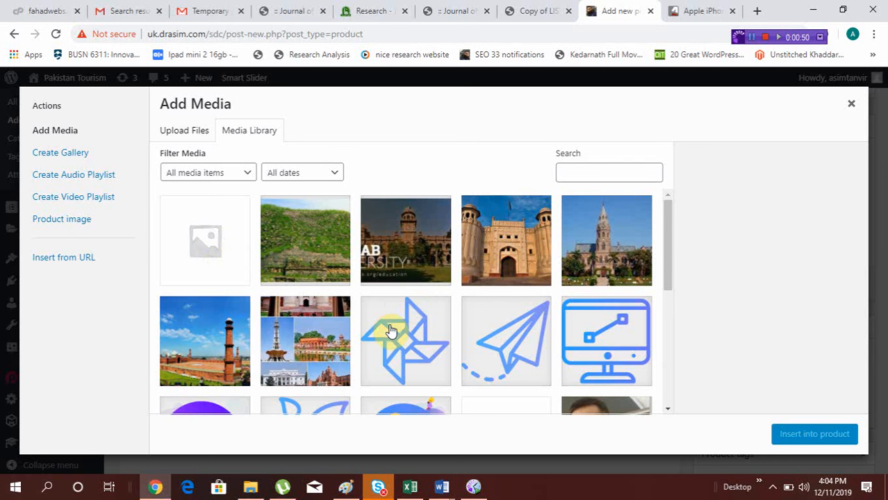
{"action": "scroll", "coordinate": [392, 331], "scroll_direction": "down", "scroll_amount": 5}
{"action": "scroll", "coordinate": [391, 331], "scroll_direction": "up", "scroll_amount": 5}
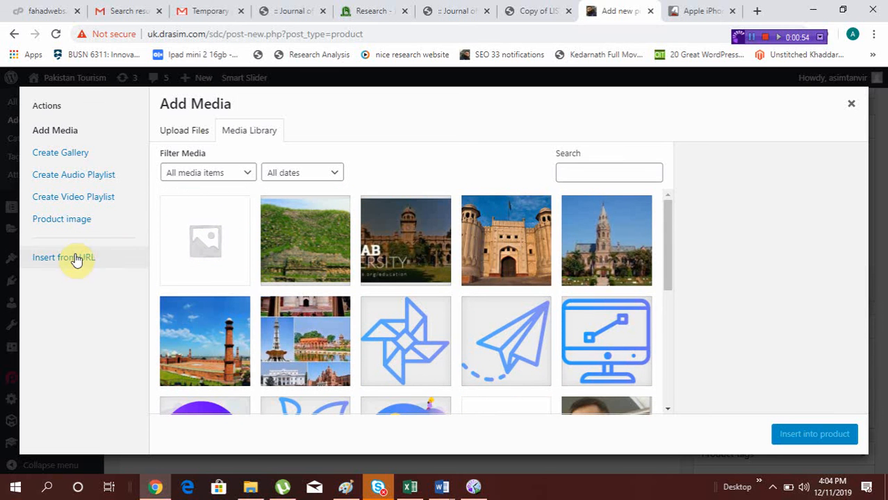
- Switch to the GSMArena tab, open the Apple iPhone X pictures page and look through the official images
{"action": "left_click", "coordinate": [685, 11]}
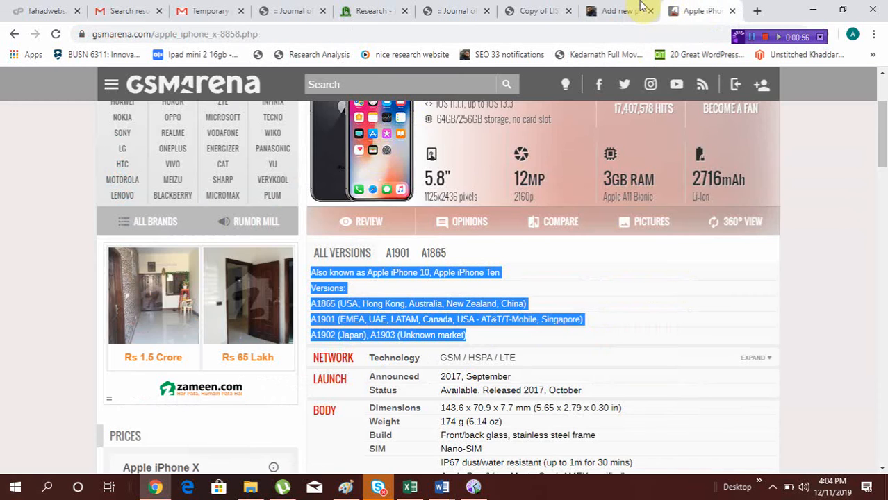
{"action": "left_click", "coordinate": [376, 153]}
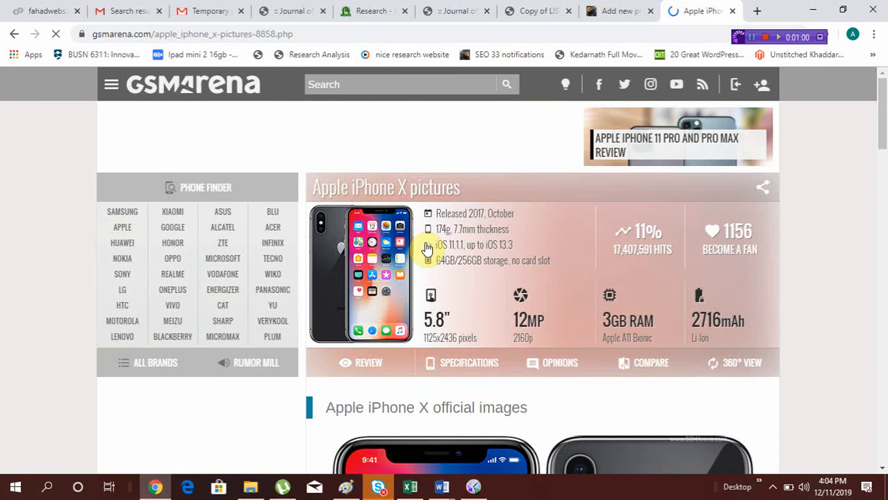
{"action": "scroll", "coordinate": [502, 278], "scroll_direction": "down", "scroll_amount": 3}
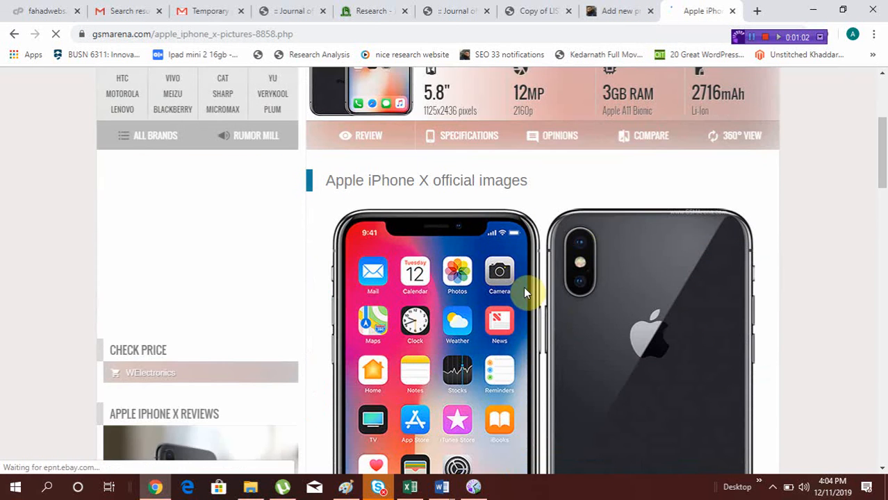
{"action": "scroll", "coordinate": [527, 316], "scroll_direction": "down", "scroll_amount": 3}
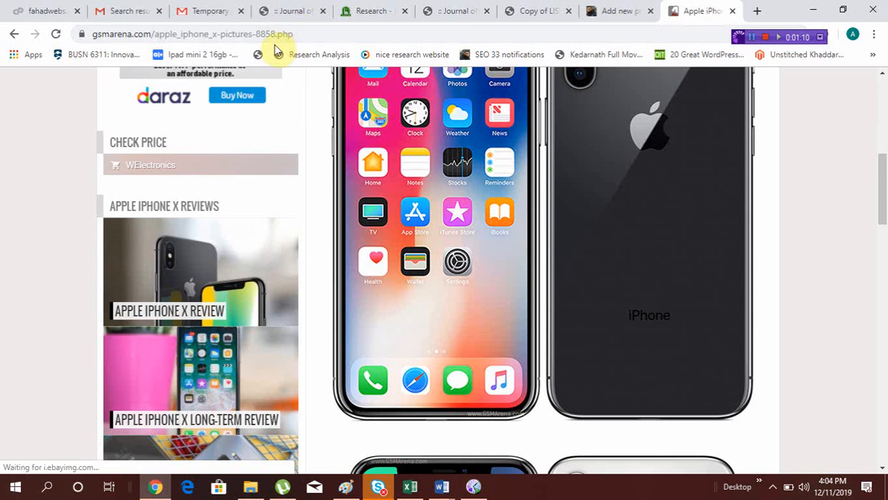
{"action": "scroll", "coordinate": [438, 195], "scroll_direction": "down", "scroll_amount": 3}
{"action": "scroll", "coordinate": [439, 195], "scroll_direction": "down", "scroll_amount": 3}
{"action": "scroll", "coordinate": [574, 276], "scroll_direction": "down", "scroll_amount": 4}
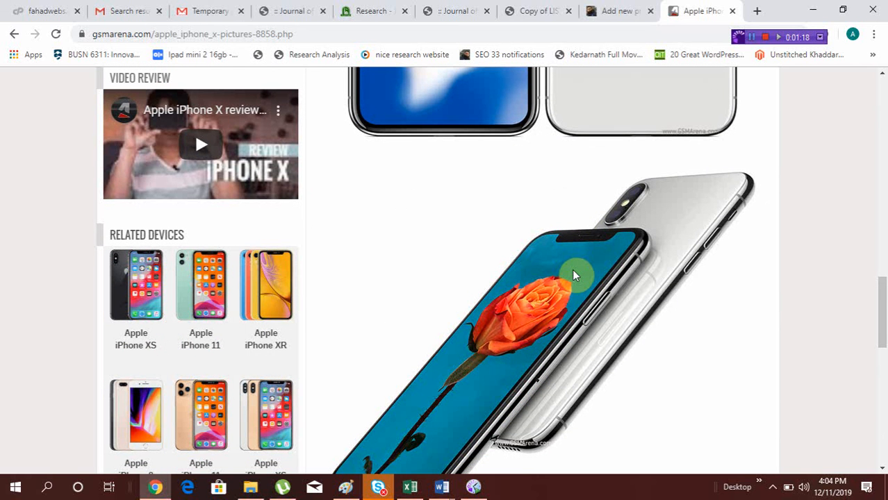
{"action": "scroll", "coordinate": [573, 276], "scroll_direction": "up", "scroll_amount": 5}
{"action": "scroll", "coordinate": [574, 276], "scroll_direction": "up", "scroll_amount": 5}
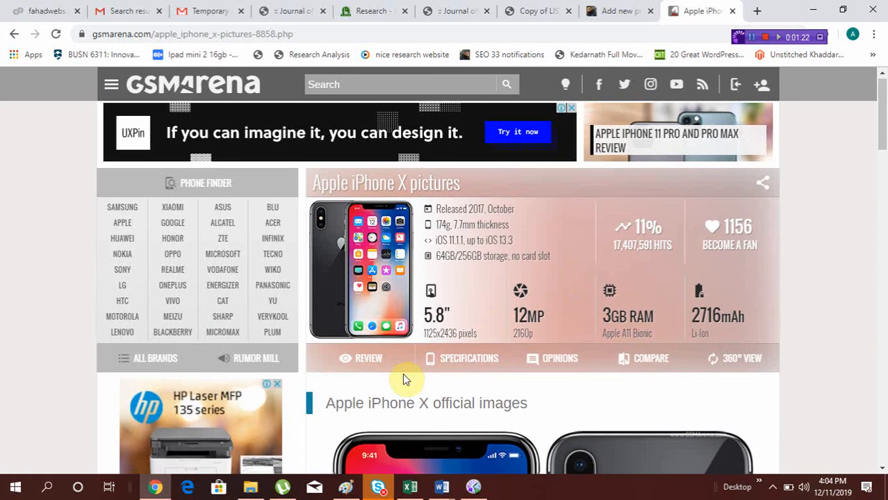
- Save the first official iPhone X image as apple-iphone-x-new-1.jpg in the workshop folder on drive D
{"action": "scroll", "coordinate": [561, 321], "scroll_direction": "down", "scroll_amount": 5}
{"action": "right_click", "coordinate": [532, 263]}
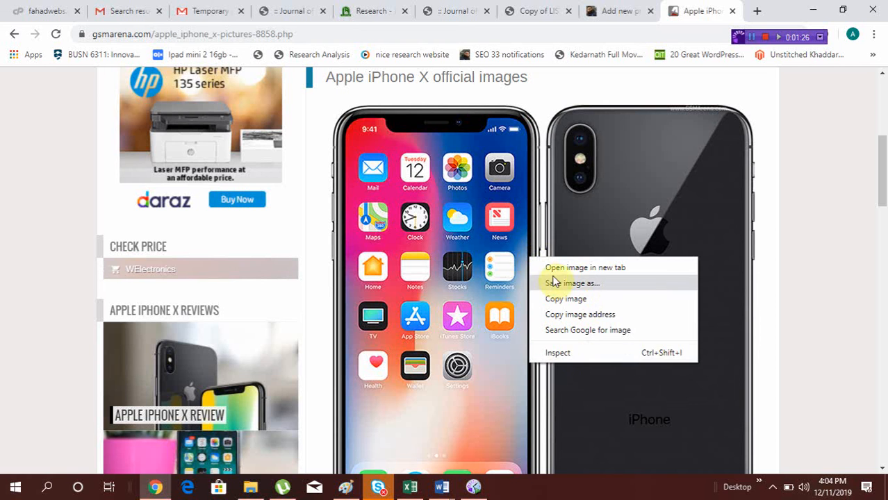
{"action": "left_click", "coordinate": [579, 284]}
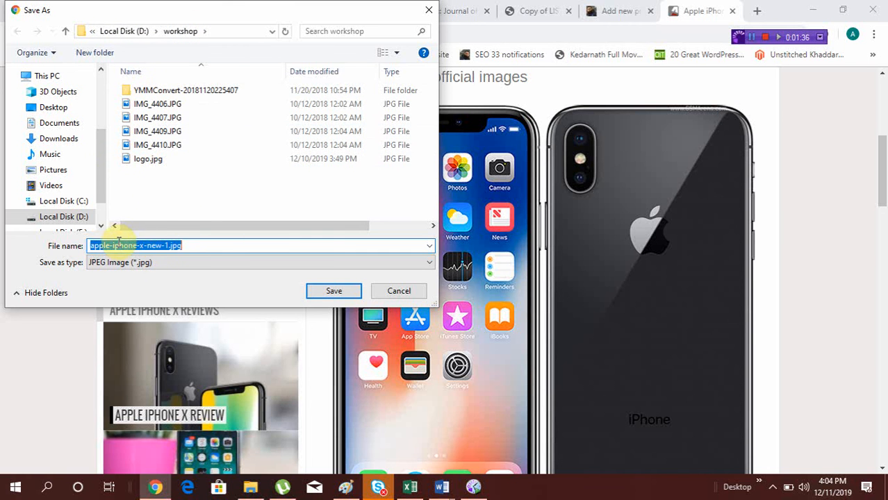
{"action": "left_click", "coordinate": [333, 292]}
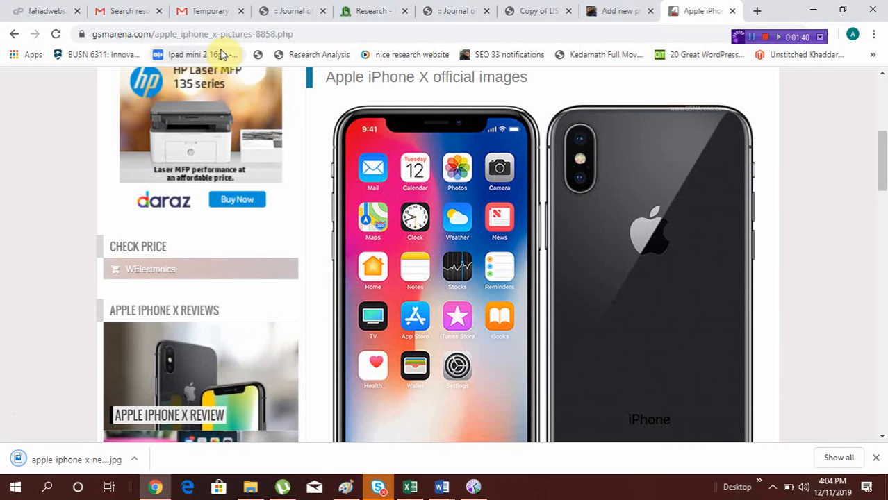
- Return to the new product page, upload apple-iphone-x-new-1.jpg from the workshop folder on drive D and insert it into the description
{"action": "left_click", "coordinate": [620, 10]}
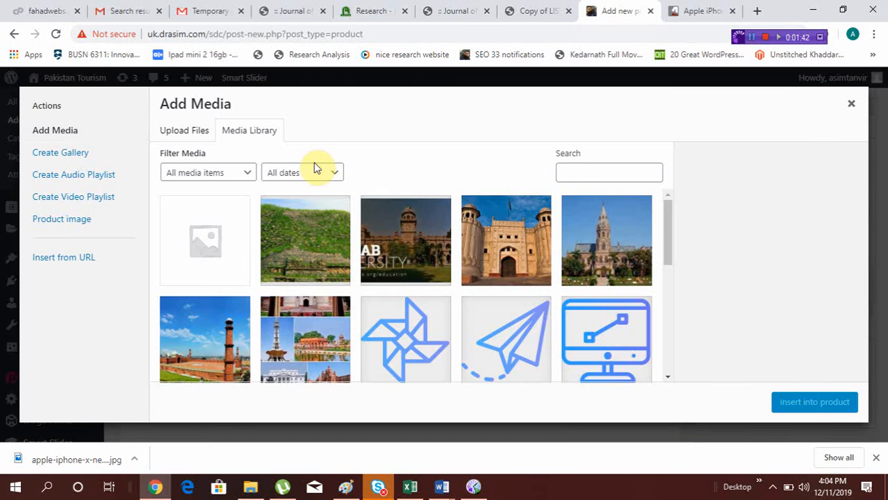
{"action": "left_click", "coordinate": [189, 133]}
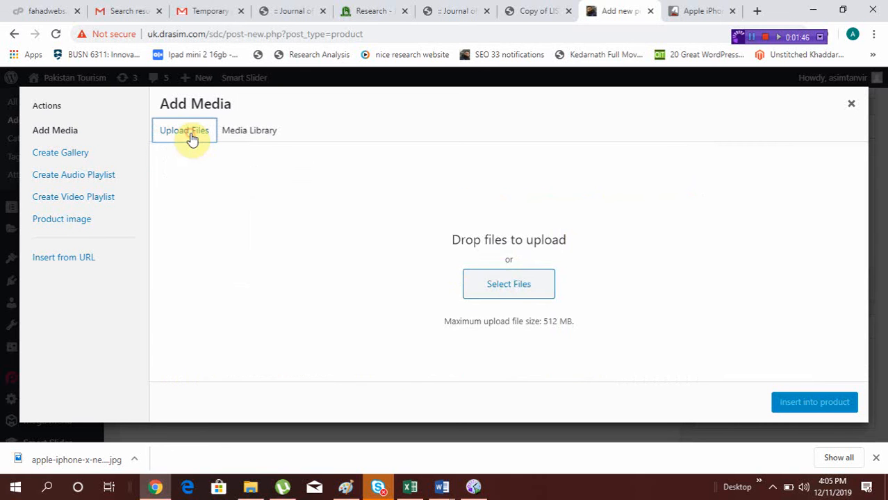
{"action": "left_click", "coordinate": [517, 284]}
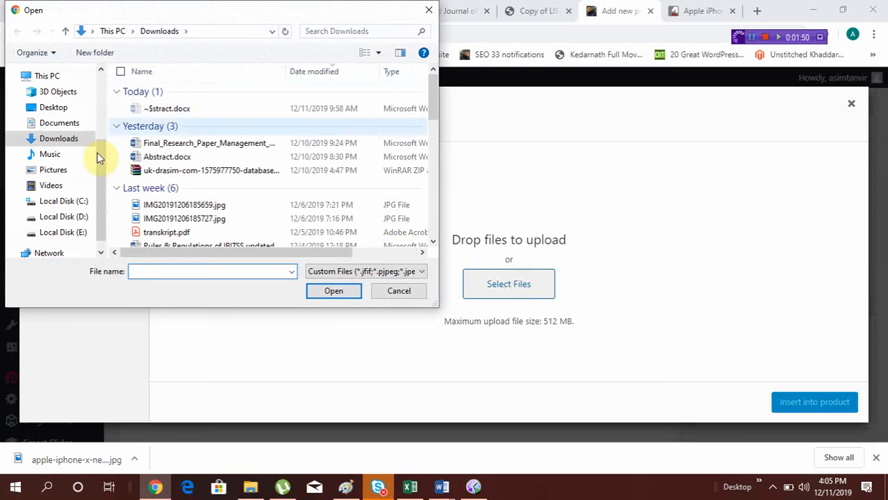
{"action": "left_click", "coordinate": [66, 235]}
{"action": "left_click", "coordinate": [66, 218]}
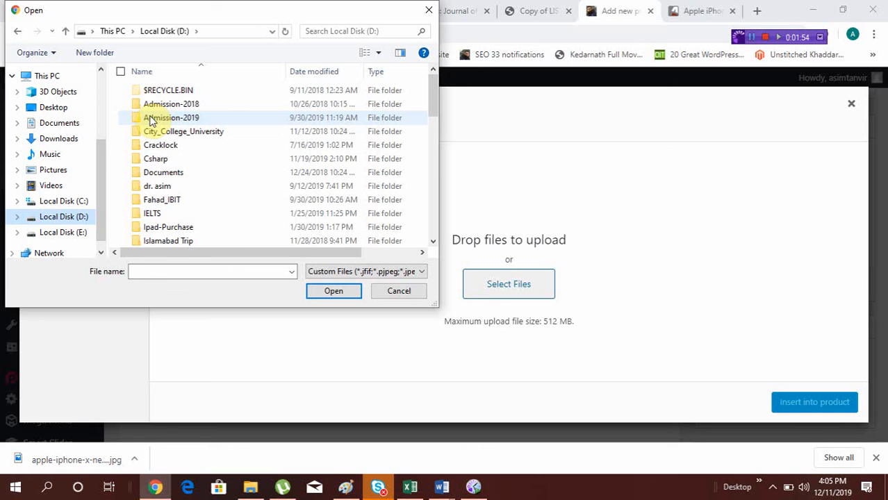
{"action": "key", "text": "w"}
{"action": "double_click", "coordinate": [175, 129]}
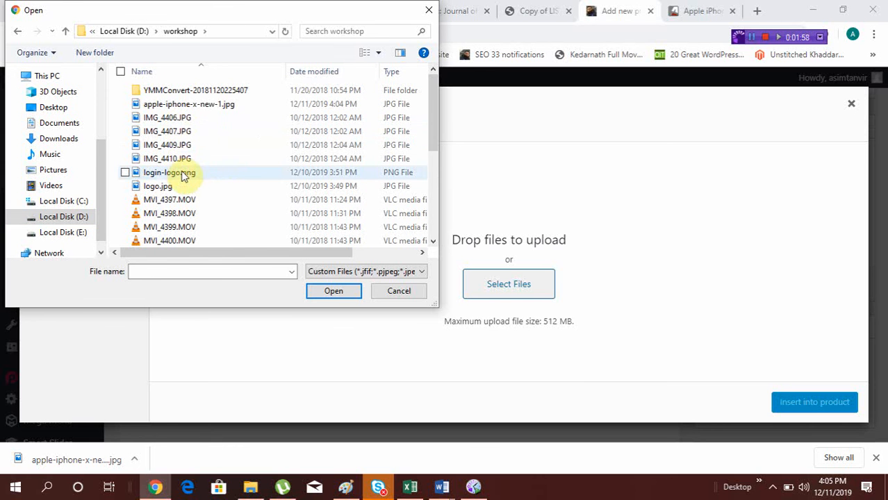
{"action": "double_click", "coordinate": [199, 104]}
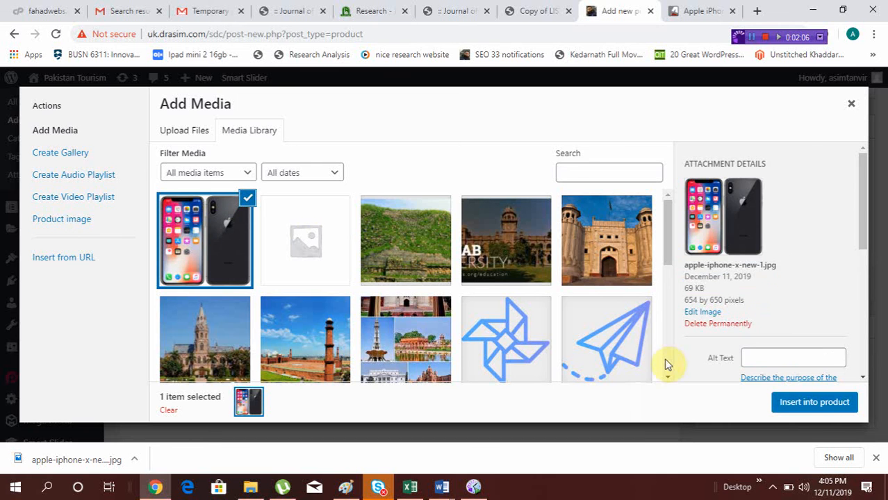
{"action": "left_click", "coordinate": [822, 405]}
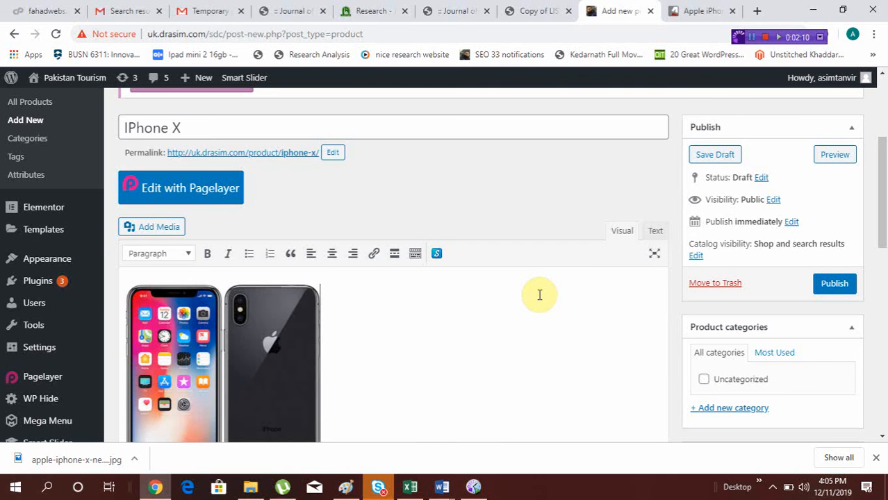
- Center the inserted iPhone X image in the product description
{"action": "scroll", "coordinate": [389, 400], "scroll_direction": "down", "scroll_amount": 2}
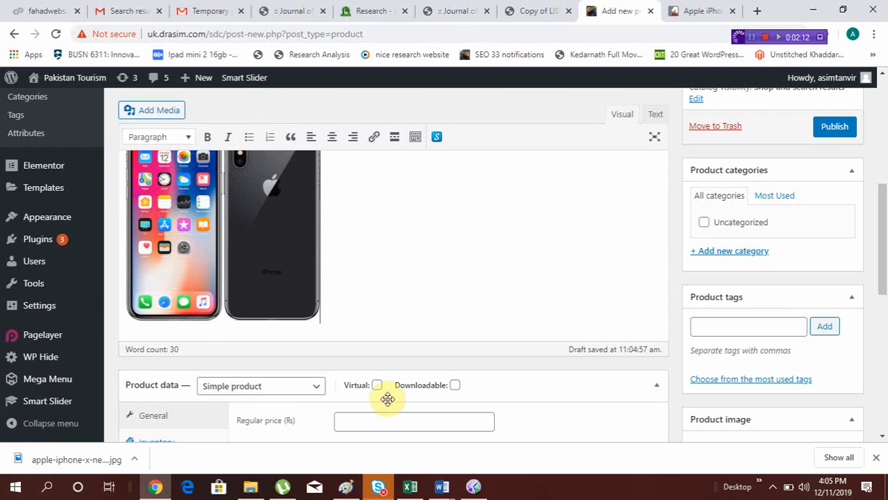
{"action": "left_click", "coordinate": [306, 254]}
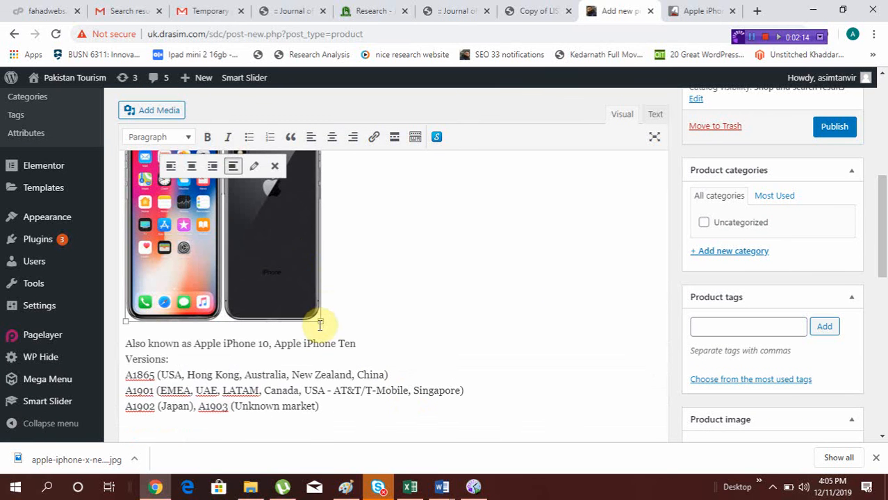
{"action": "left_click", "coordinate": [191, 170]}
{"action": "left_click", "coordinate": [184, 332]}
- Center all five lines of description text below the iPhone X image
{"action": "left_click", "coordinate": [128, 337]}
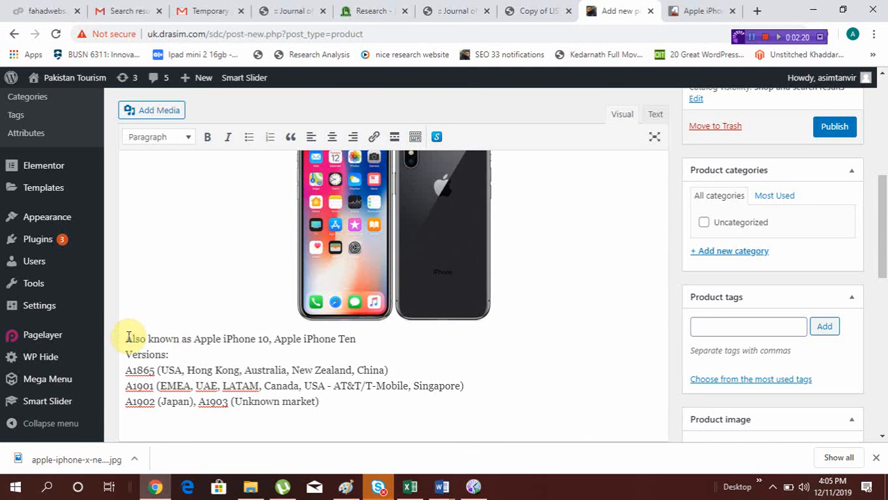
{"action": "left_click_drag", "start_coordinate": [128, 337], "coordinate": [362, 401]}
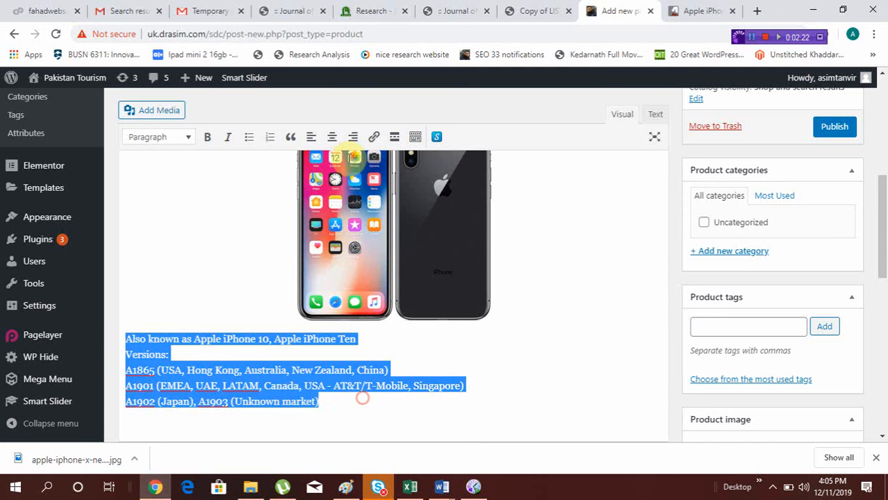
{"action": "left_click", "coordinate": [333, 137]}
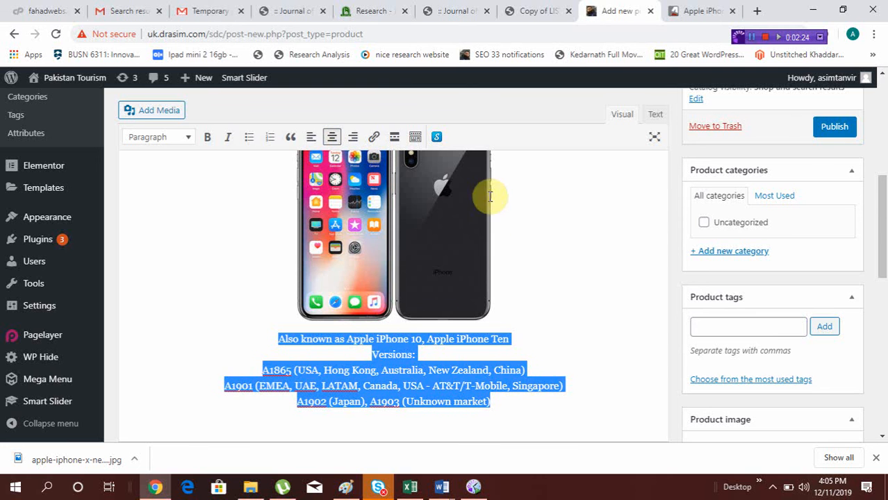
{"action": "left_click", "coordinate": [533, 223]}
- Add the product tags "iphone" and "iphone X" to the product
{"action": "scroll", "coordinate": [648, 245], "scroll_direction": "up", "scroll_amount": 2}
{"action": "scroll", "coordinate": [648, 245], "scroll_direction": "up", "scroll_amount": 1}
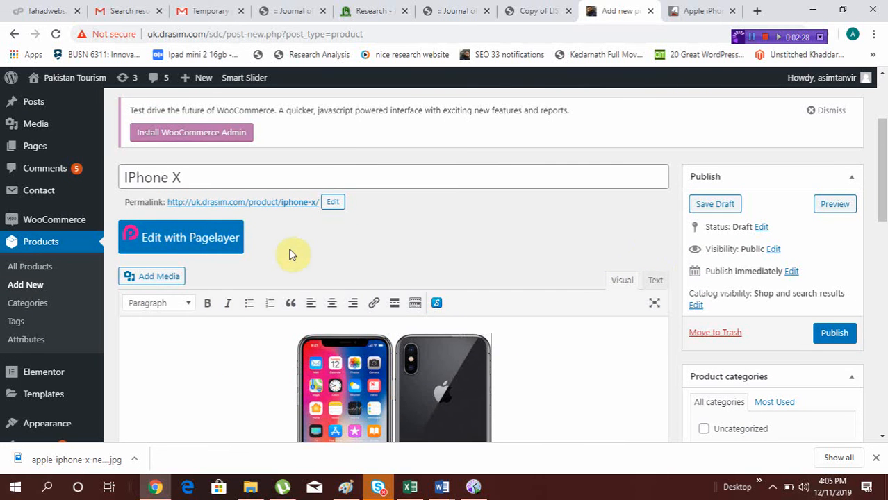
{"action": "scroll", "coordinate": [505, 226], "scroll_direction": "down", "scroll_amount": 5}
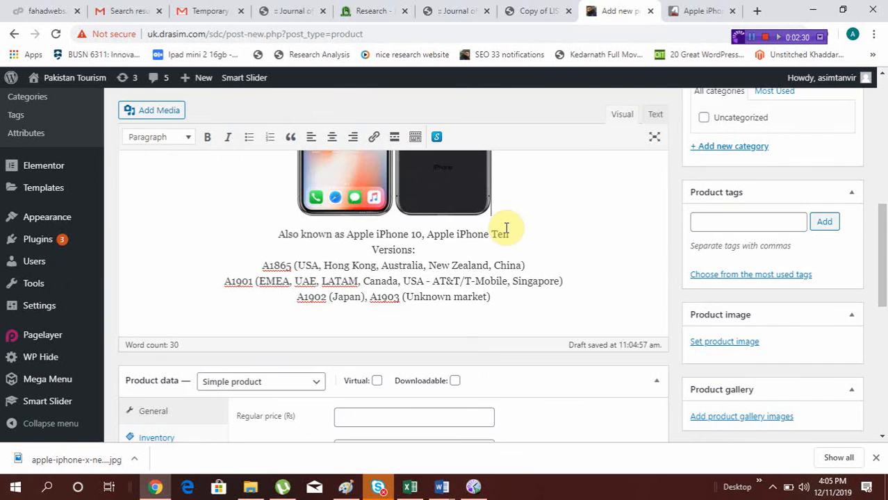
{"action": "left_click", "coordinate": [727, 173]}
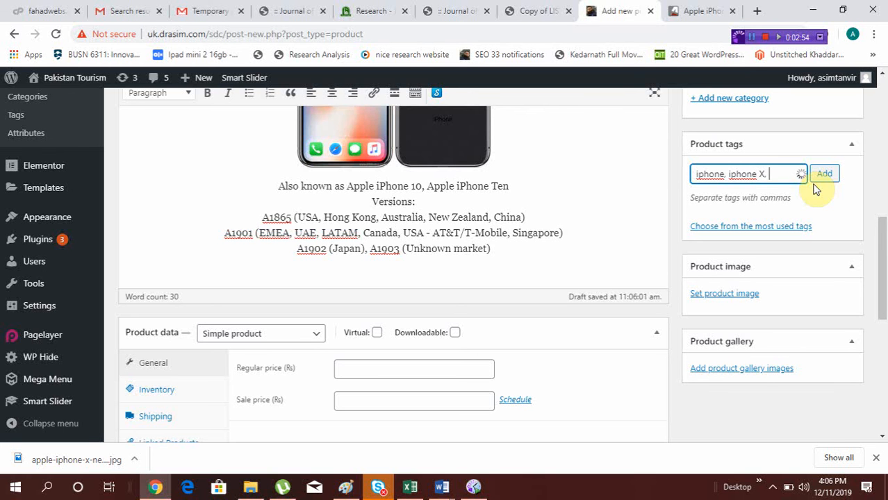
{"action": "left_click", "coordinate": [826, 177]}
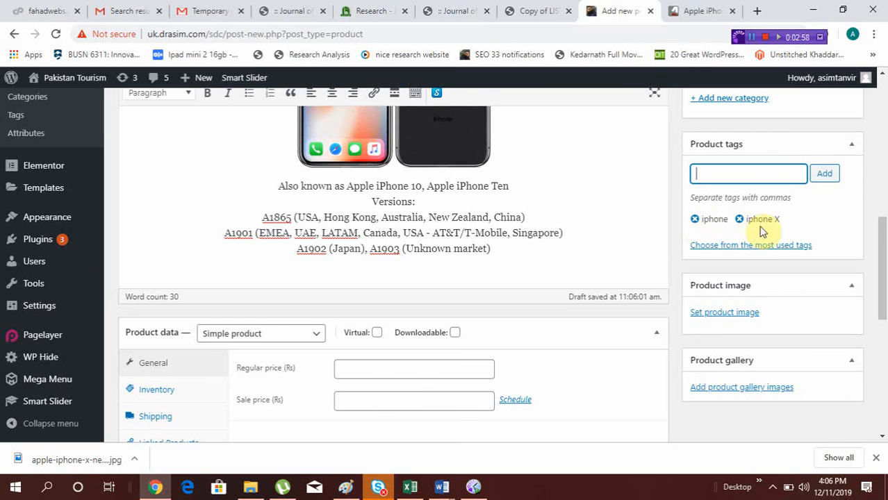
{"action": "scroll", "coordinate": [748, 233], "scroll_direction": "up", "scroll_amount": 5}
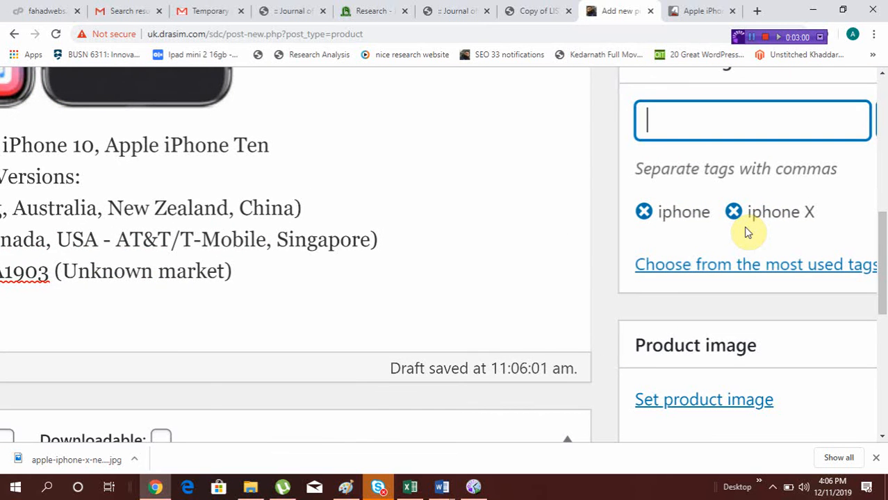
- Set the iPhone X picture from the media library as the product image
{"action": "scroll", "coordinate": [748, 233], "scroll_direction": "down", "scroll_amount": 5}
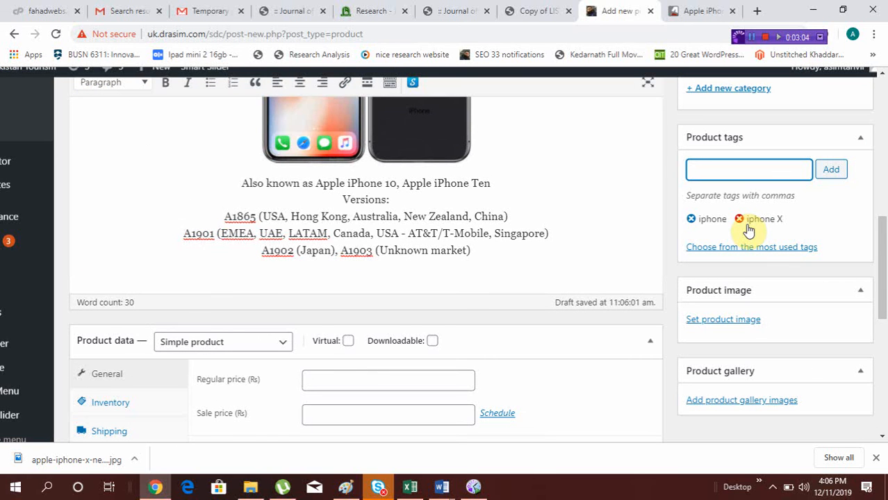
{"action": "left_click", "coordinate": [725, 320]}
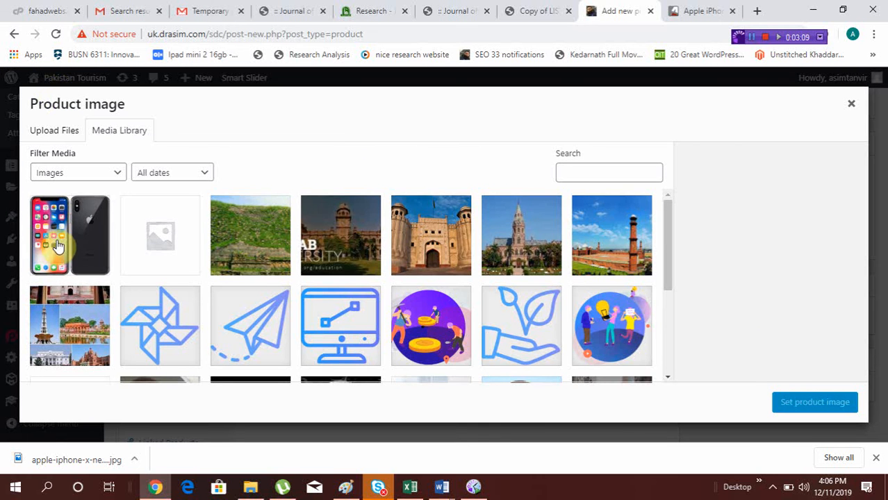
{"action": "left_click", "coordinate": [57, 247]}
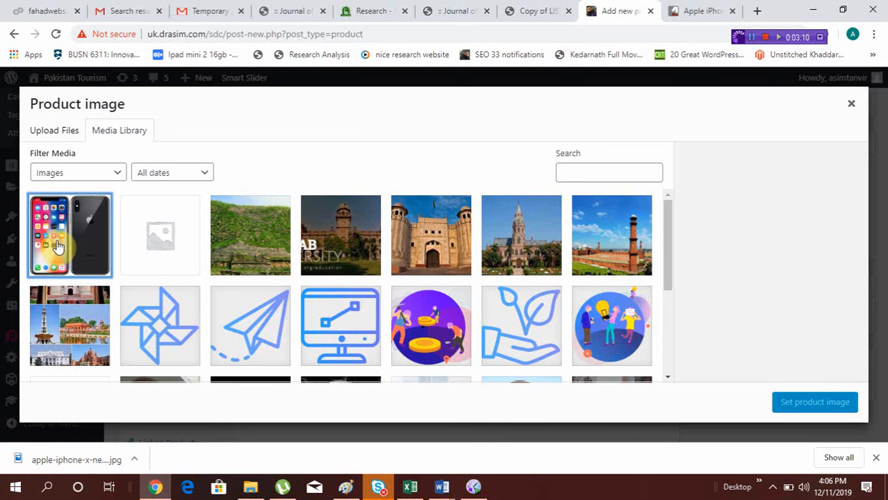
{"action": "left_click", "coordinate": [825, 408]}
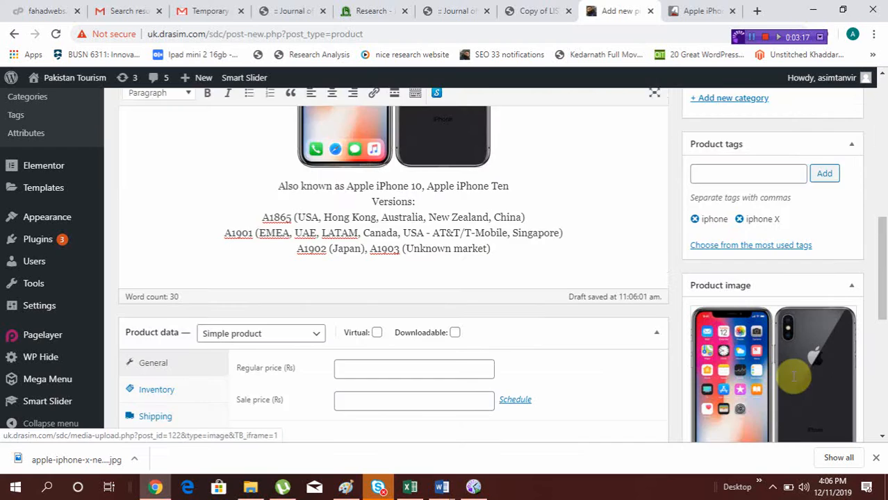
- Examine the product types available for the product data
{"action": "scroll", "coordinate": [793, 377], "scroll_direction": "down", "scroll_amount": 3}
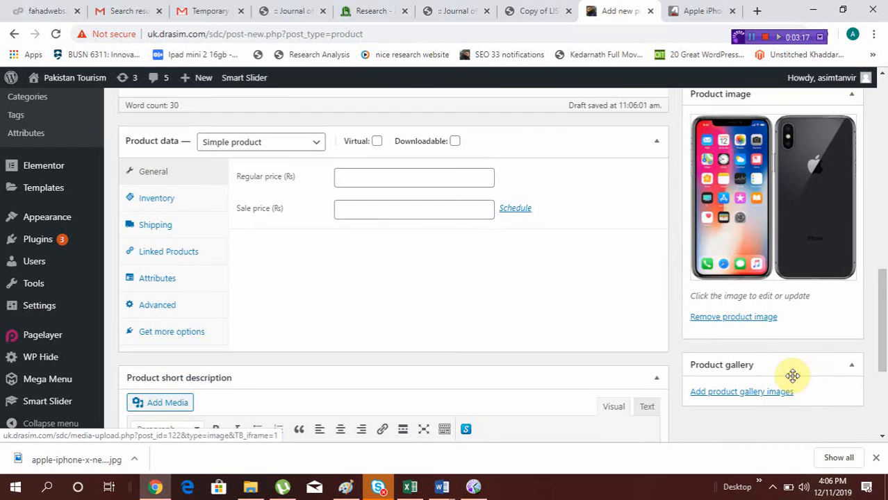
{"action": "scroll", "coordinate": [478, 256], "scroll_direction": "down", "scroll_amount": 3}
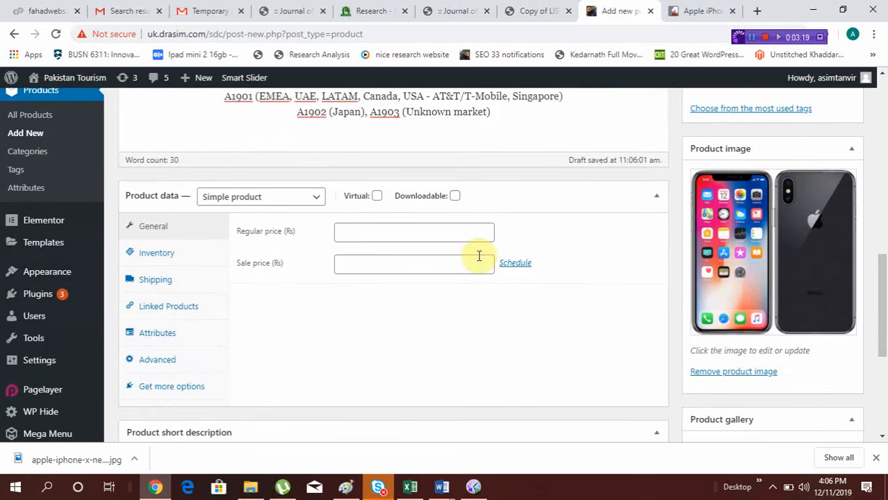
{"action": "key", "text": "ctrl+plus"}
{"action": "key", "text": "ctrl+plus"}
{"action": "key", "text": "ctrl+plus"}
{"action": "key", "text": "ctrl+plus"}
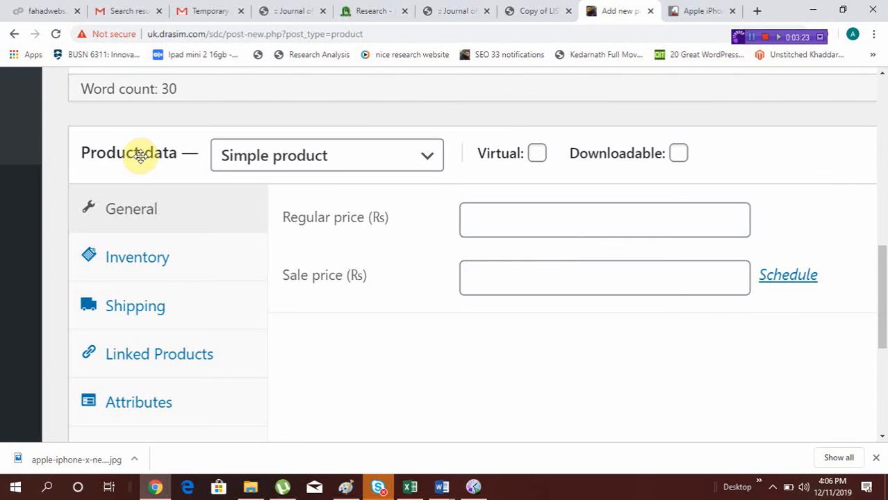
{"action": "left_click", "coordinate": [431, 159]}
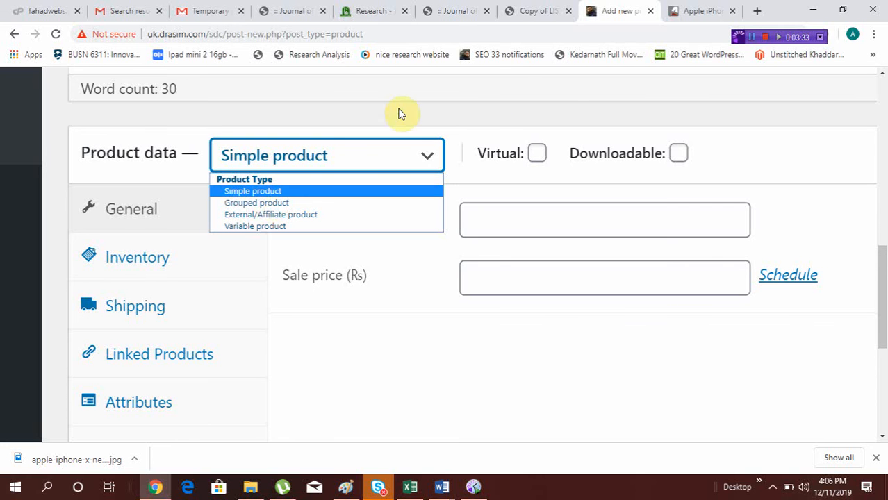
{"action": "left_click", "coordinate": [486, 139]}
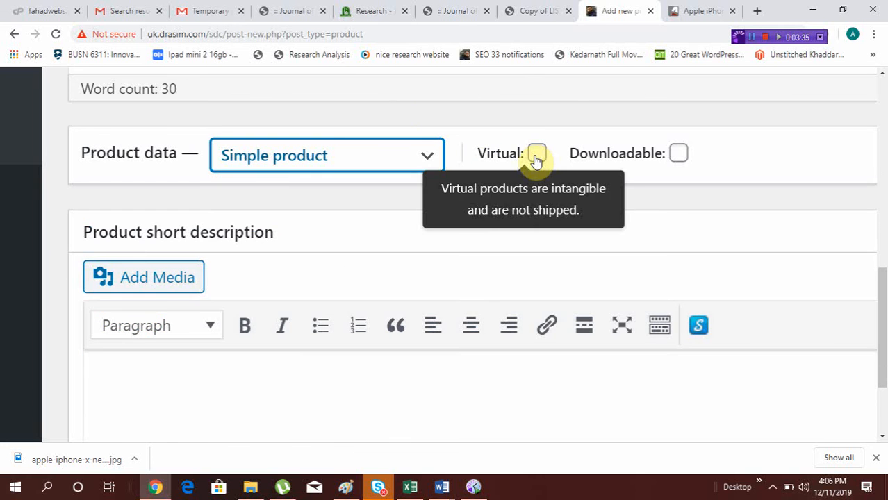
{"action": "left_click", "coordinate": [536, 155]}
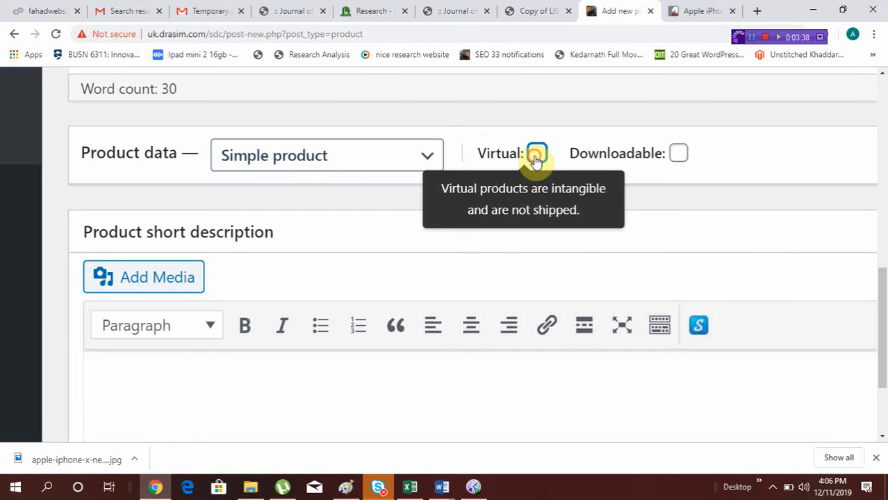
{"action": "right_click", "coordinate": [449, 163]}
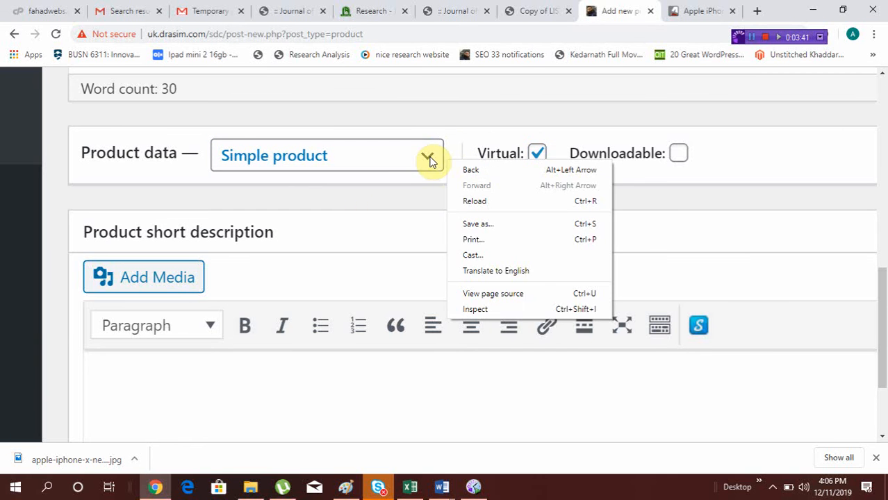
{"action": "left_click", "coordinate": [385, 199]}
{"action": "key", "text": "ctrl+0"}
{"action": "key", "text": "ctrl+minus"}
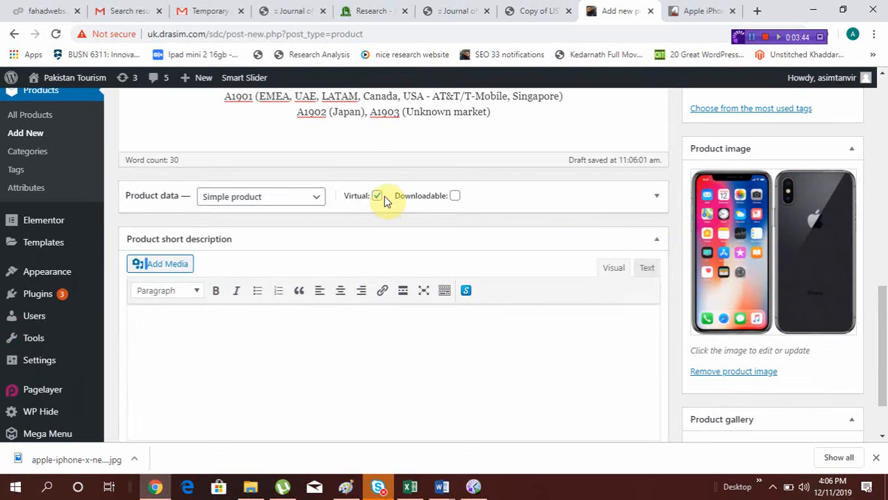
{"action": "left_click", "coordinate": [658, 241]}
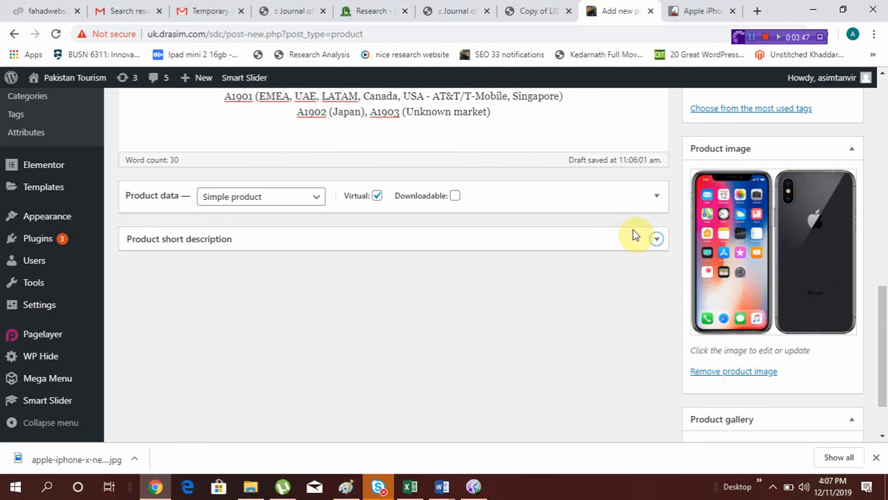
{"action": "left_click", "coordinate": [376, 197]}
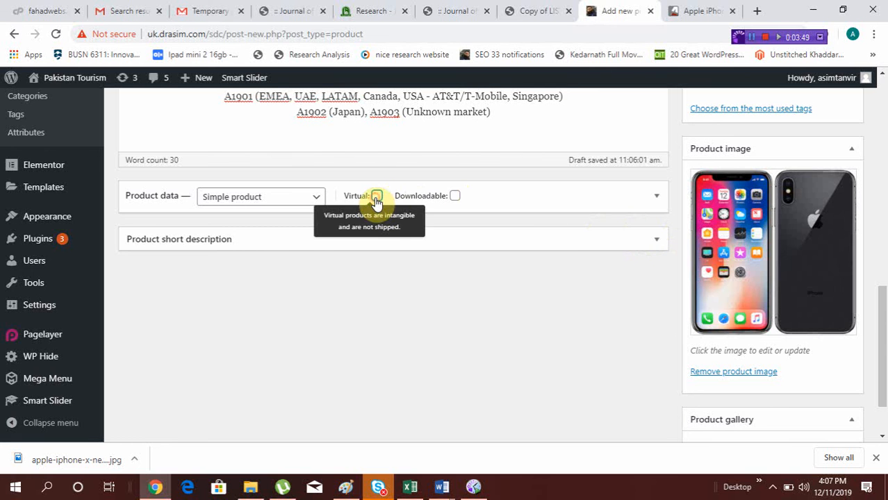
{"action": "left_click", "coordinate": [658, 243]}
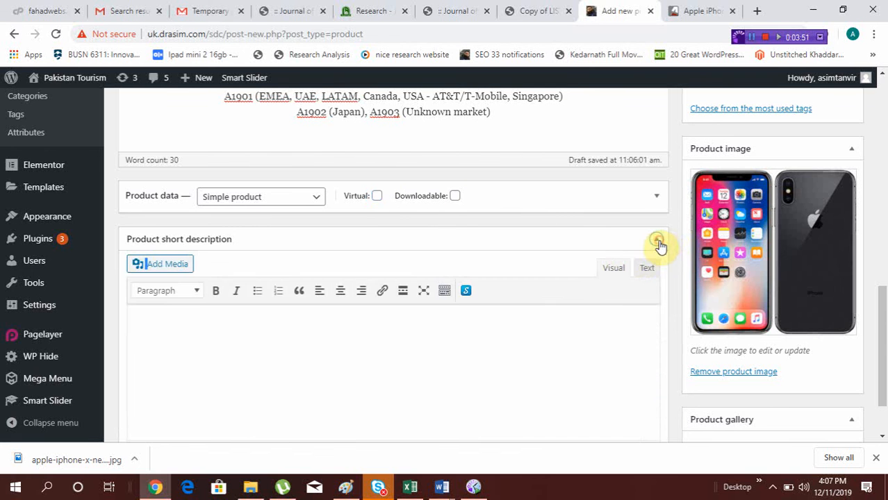
- Keep Simple product as the product type and expand the collapsed Product data section
{"action": "left_click", "coordinate": [264, 223]}
{"action": "scroll", "coordinate": [264, 225], "scroll_direction": "down", "scroll_amount": 2}
{"action": "scroll", "coordinate": [266, 224], "scroll_direction": "up", "scroll_amount": 4}
{"action": "scroll", "coordinate": [265, 224], "scroll_direction": "down", "scroll_amount": 2}
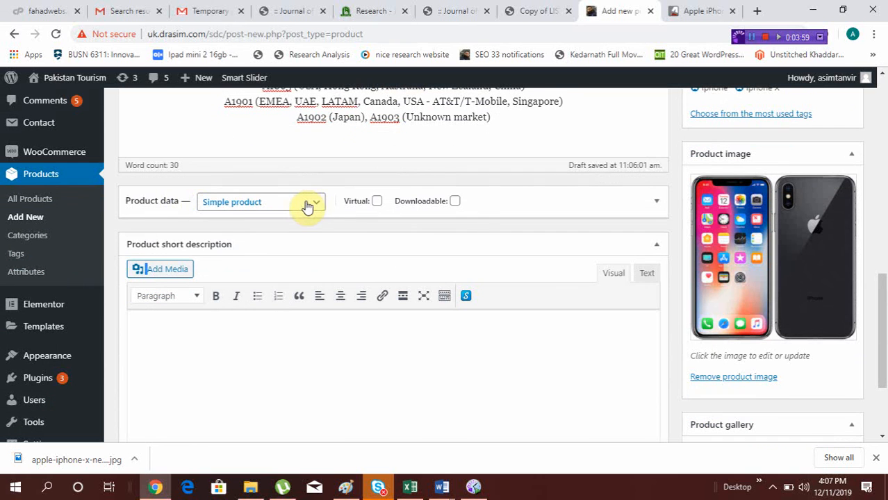
{"action": "left_click", "coordinate": [310, 205]}
{"action": "left_click", "coordinate": [258, 231]}
{"action": "left_click", "coordinate": [141, 198]}
{"action": "left_click", "coordinate": [142, 198]}
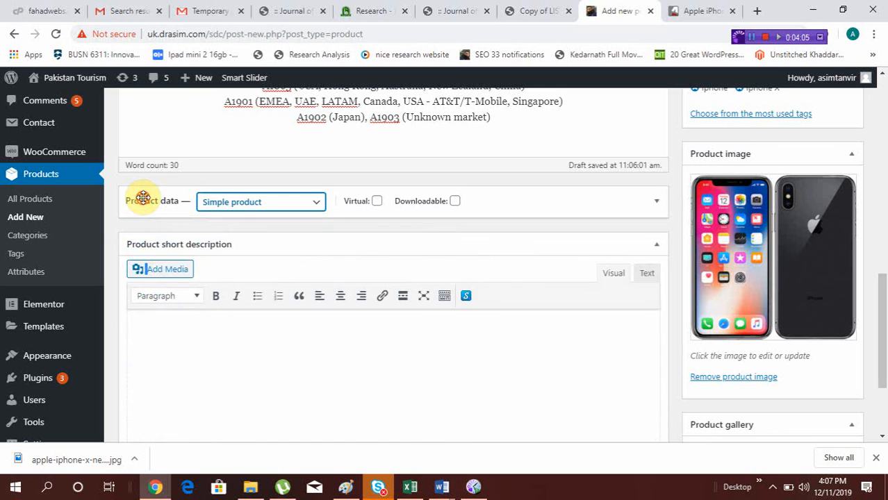
{"action": "left_click", "coordinate": [143, 198]}
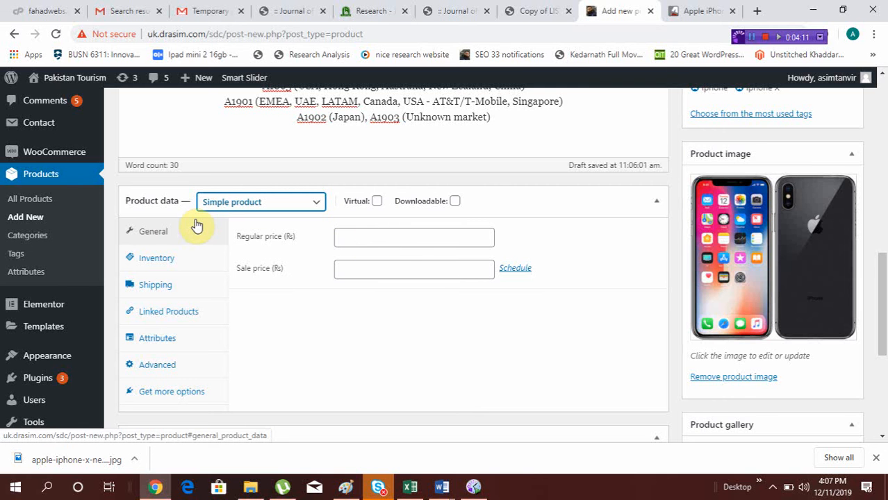
- Set the product's regular price to 100000 and its sale price to 90000 rupees
{"action": "scroll", "coordinate": [197, 225], "scroll_direction": "up", "scroll_amount": 5}
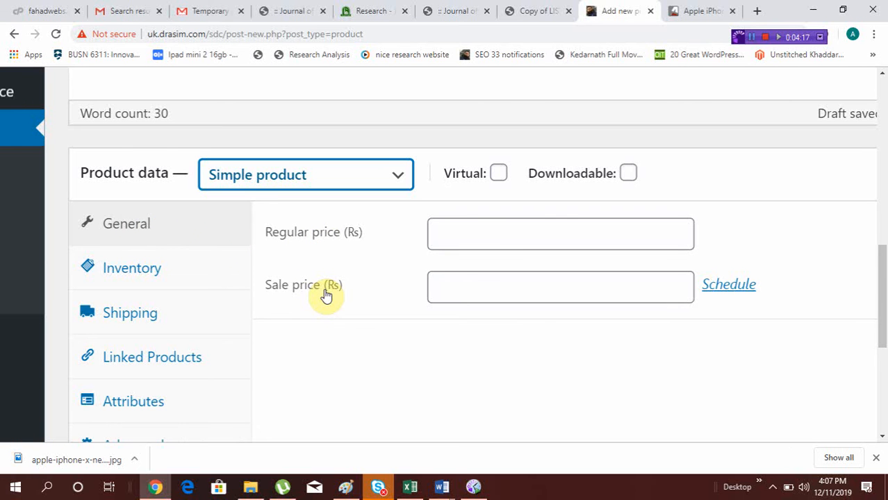
{"action": "left_click", "coordinate": [473, 234]}
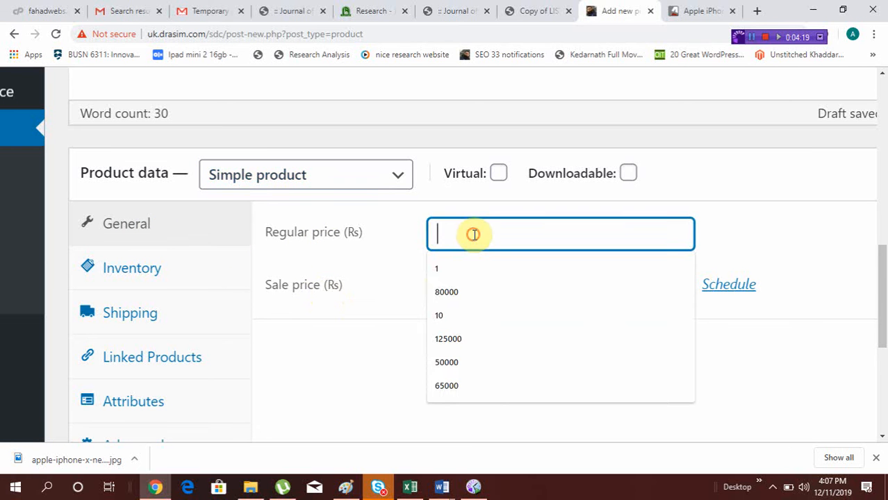
{"action": "type", "text": "100000"}
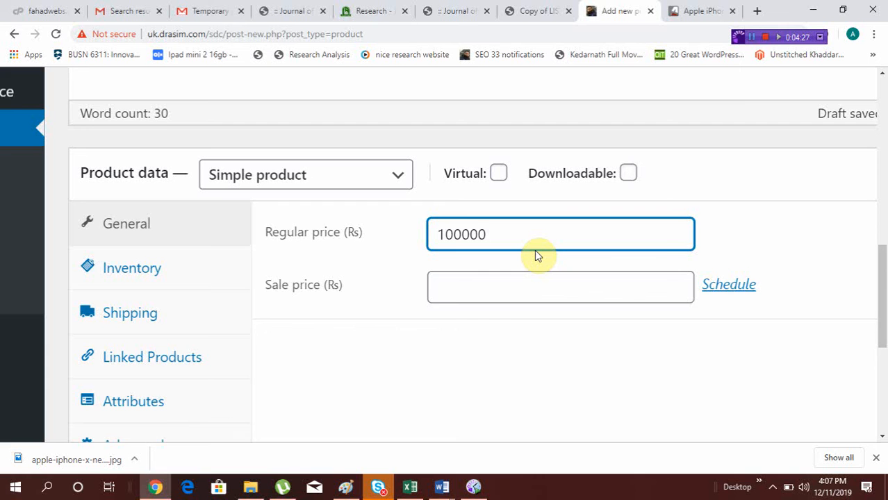
{"action": "scroll", "coordinate": [544, 274], "scroll_direction": "right", "scroll_amount": 3}
{"action": "scroll", "coordinate": [544, 273], "scroll_direction": "right", "scroll_amount": 1}
{"action": "left_click", "coordinate": [434, 298]}
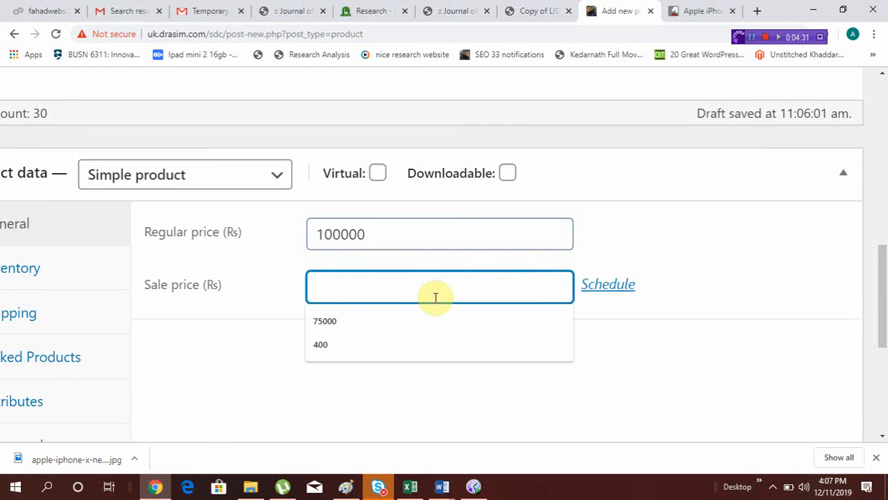
{"action": "type", "text": "9"}
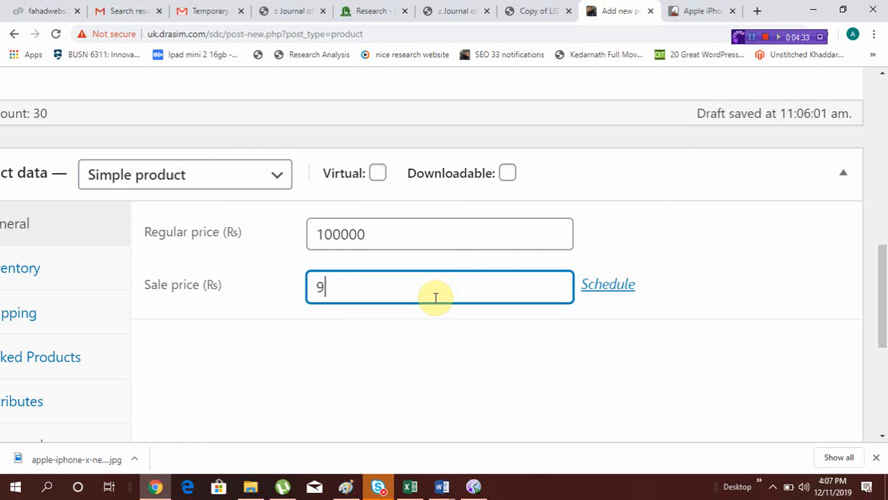
{"action": "type", "text": "00000"}
{"action": "key", "text": "BackSpace"}
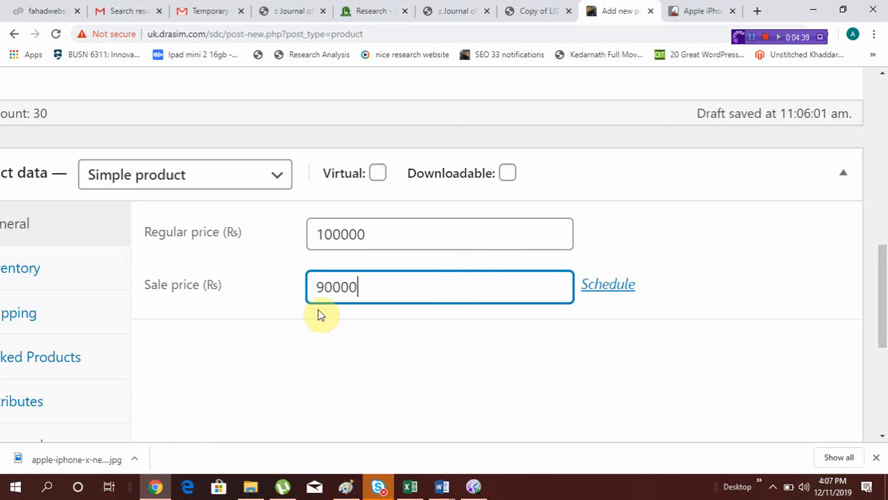
- Schedule the sale price to run from 2019-12-11 to 2019-12-14
{"action": "left_click", "coordinate": [609, 291]}
{"action": "scroll", "coordinate": [610, 292], "scroll_direction": "down", "scroll_amount": 1}
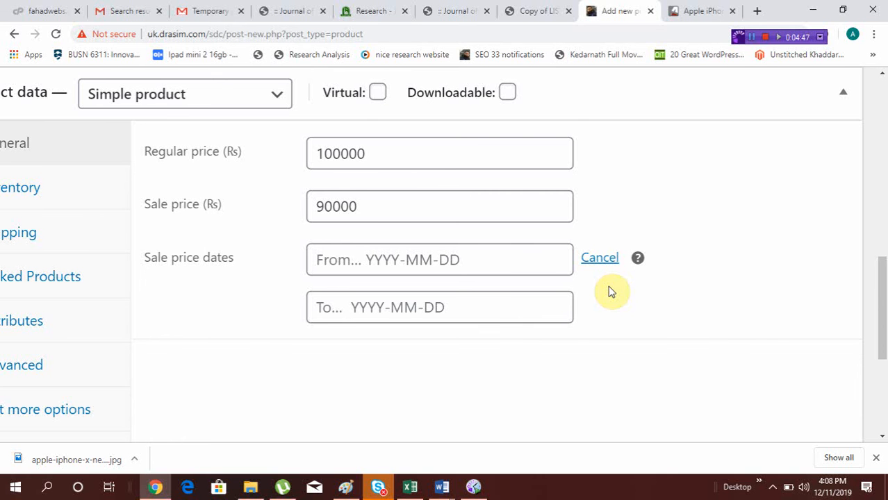
{"action": "left_click", "coordinate": [416, 260]}
{"action": "scroll", "coordinate": [515, 247], "scroll_direction": "up", "scroll_amount": 1}
{"action": "left_click", "coordinate": [402, 187]}
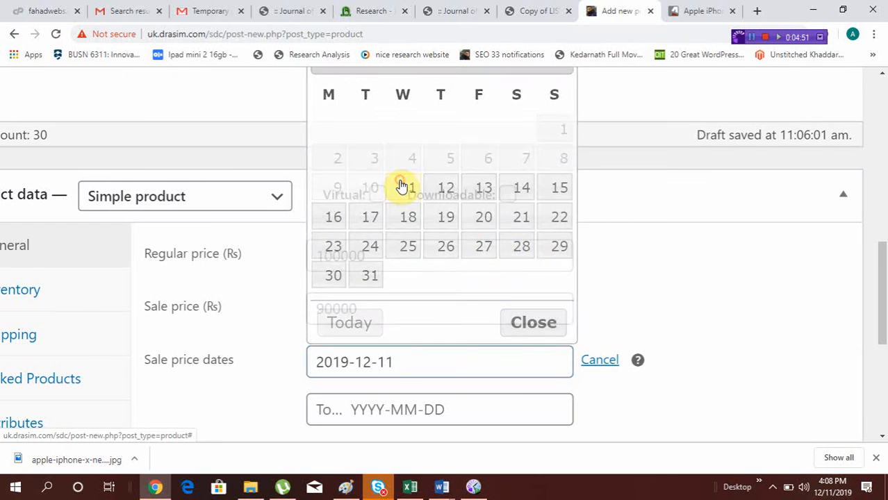
{"action": "scroll", "coordinate": [492, 338], "scroll_direction": "down", "scroll_amount": 2}
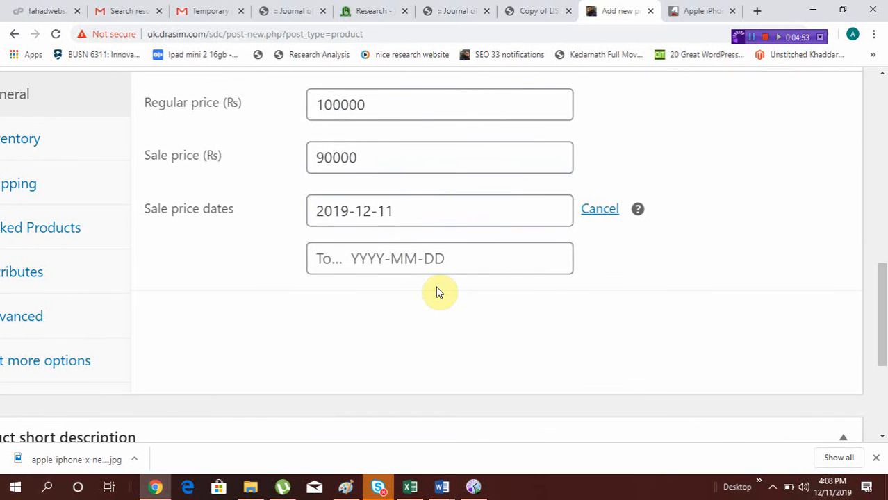
{"action": "left_click", "coordinate": [459, 258]}
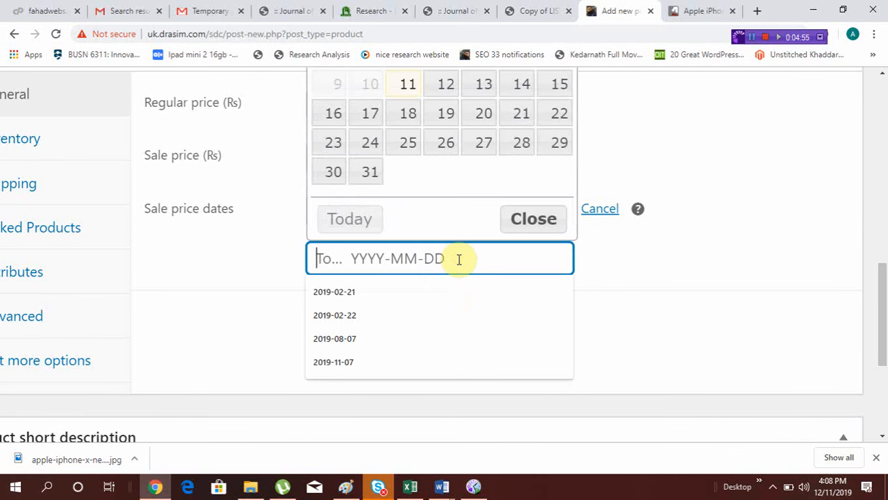
{"action": "scroll", "coordinate": [450, 242], "scroll_direction": "up", "scroll_amount": 2}
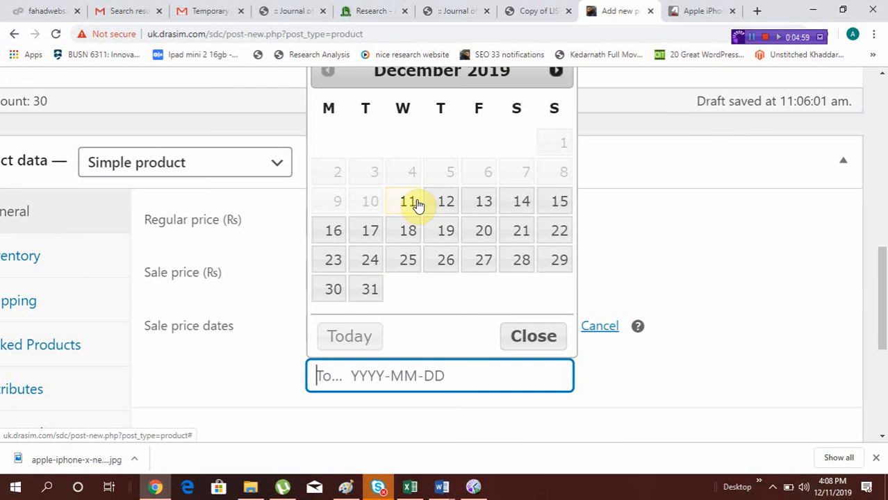
{"action": "left_click", "coordinate": [523, 202]}
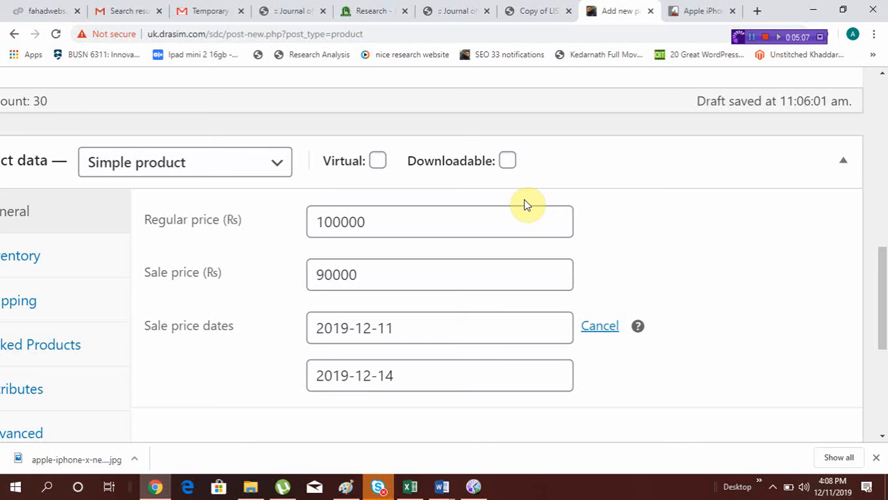
- Publish the iPhone X product
{"action": "scroll", "coordinate": [527, 205], "scroll_direction": "up", "scroll_amount": 8}
{"action": "scroll", "coordinate": [527, 205], "scroll_direction": "down", "scroll_amount": 3}
{"action": "scroll", "coordinate": [526, 204], "scroll_direction": "up", "scroll_amount": 2}
{"action": "left_click", "coordinate": [837, 278]}
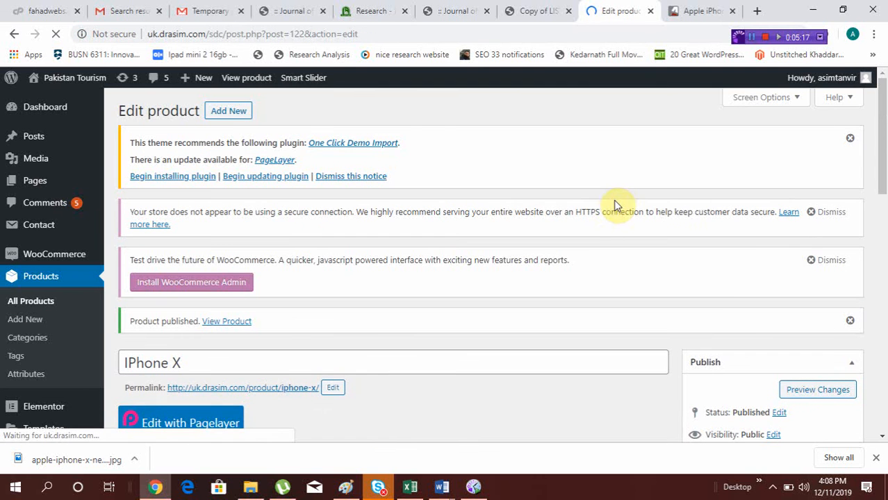
- Open the published iPhone X product page on the site and examine its image, prices and tags
{"action": "scroll", "coordinate": [710, 290], "scroll_direction": "down", "scroll_amount": 2}
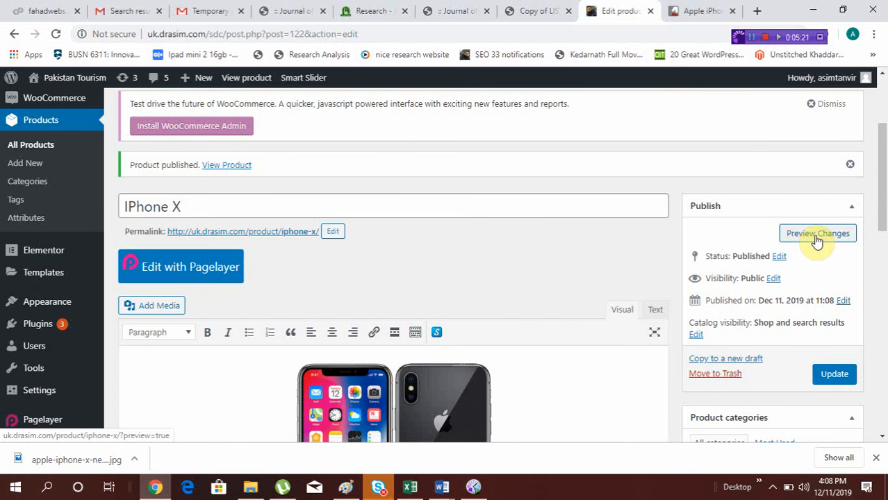
{"action": "left_click", "coordinate": [244, 79]}
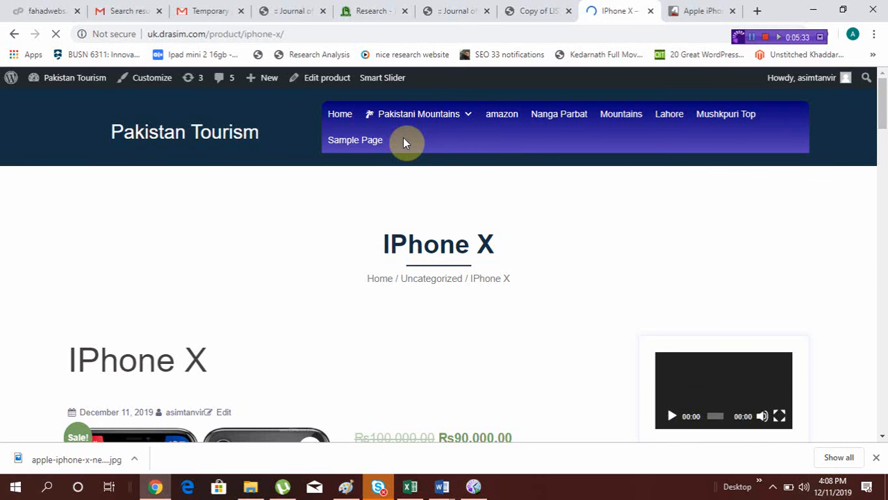
{"action": "scroll", "coordinate": [405, 142], "scroll_direction": "down", "scroll_amount": 4}
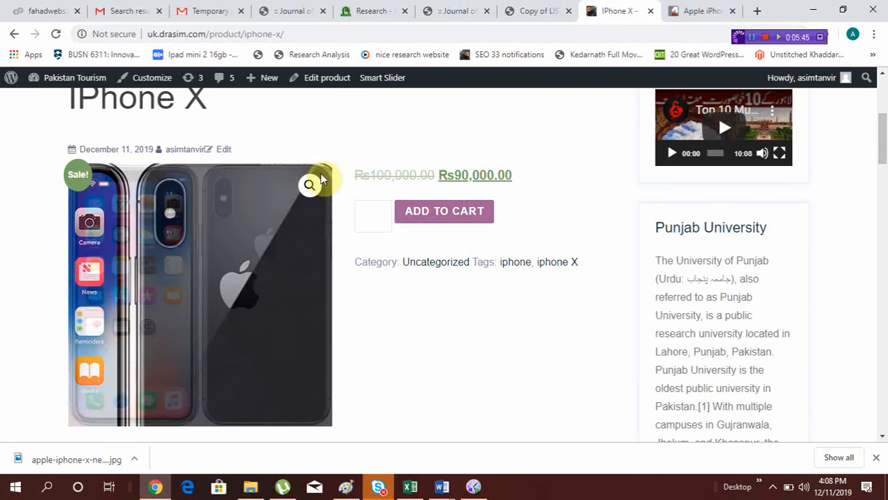
{"action": "scroll", "coordinate": [384, 177], "scroll_direction": "up", "scroll_amount": 5}
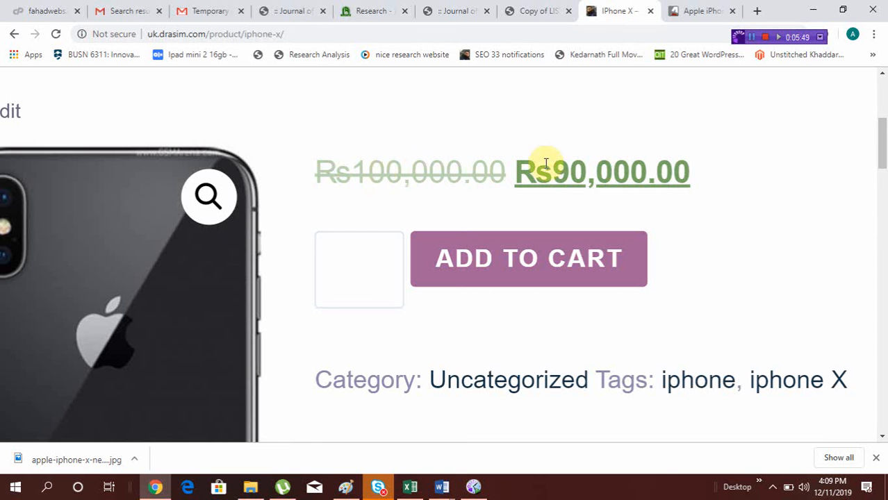
- Review the iPhone X product page from the purchase area and category down through the description to the comment form
{"action": "scroll", "coordinate": [651, 178], "scroll_direction": "down", "scroll_amount": 5}
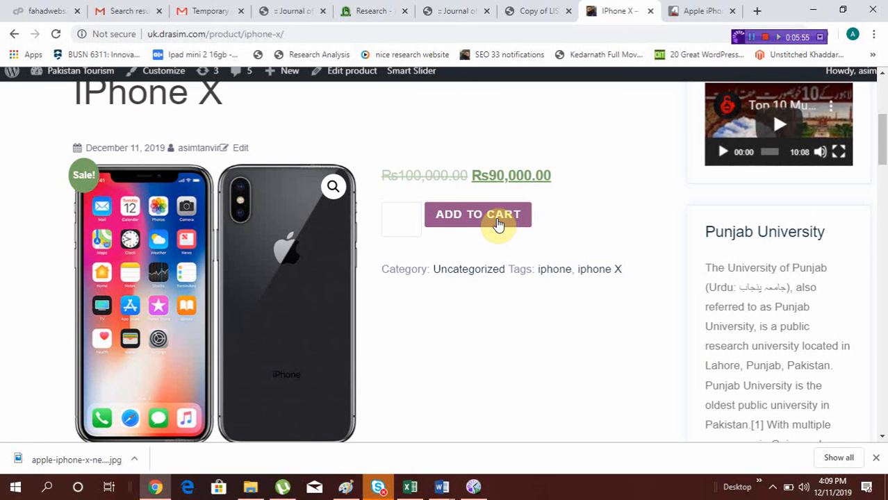
{"action": "scroll", "coordinate": [497, 223], "scroll_direction": "down", "scroll_amount": 3}
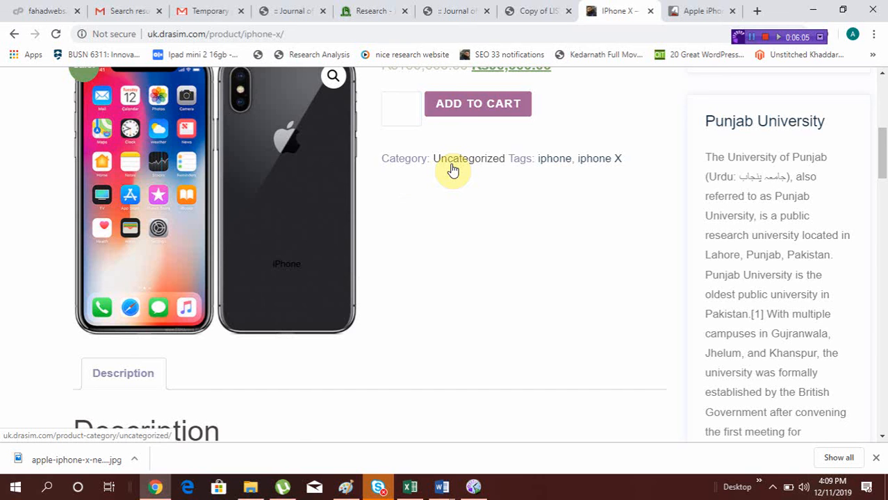
{"action": "scroll", "coordinate": [384, 237], "scroll_direction": "down", "scroll_amount": 3}
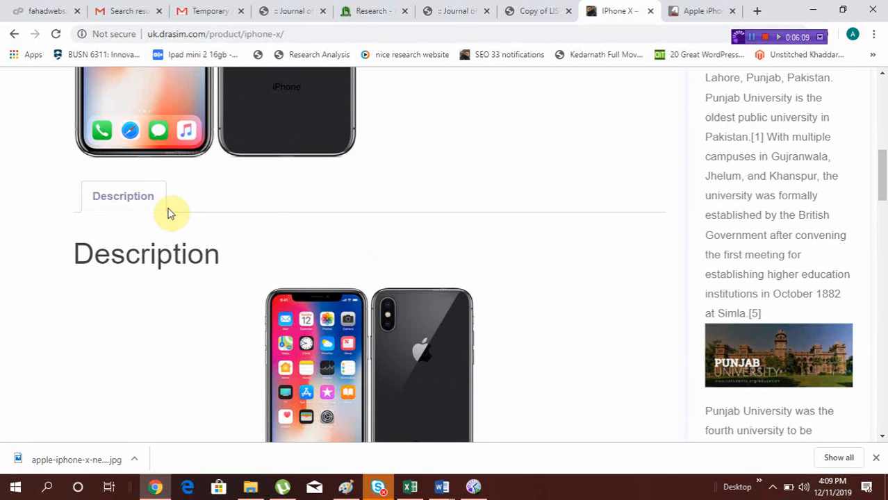
{"action": "scroll", "coordinate": [184, 310], "scroll_direction": "down", "scroll_amount": 3}
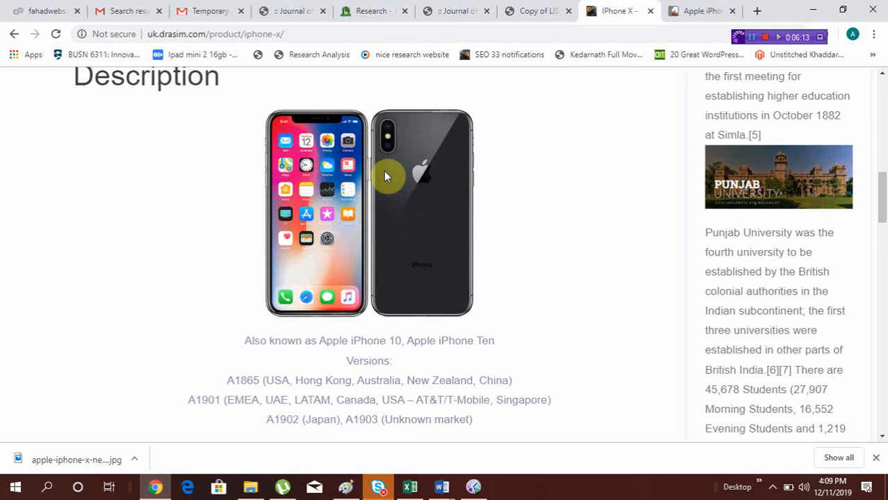
{"action": "scroll", "coordinate": [385, 174], "scroll_direction": "down", "scroll_amount": 3}
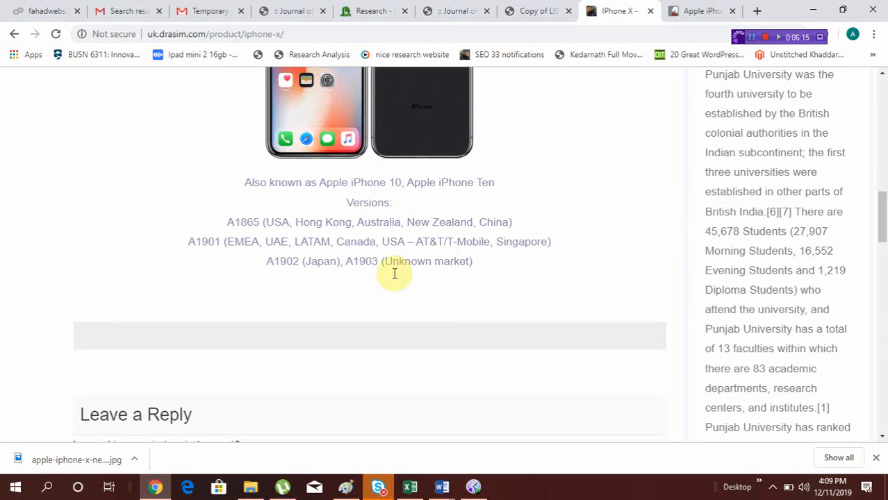
{"action": "scroll", "coordinate": [442, 253], "scroll_direction": "down", "scroll_amount": 2}
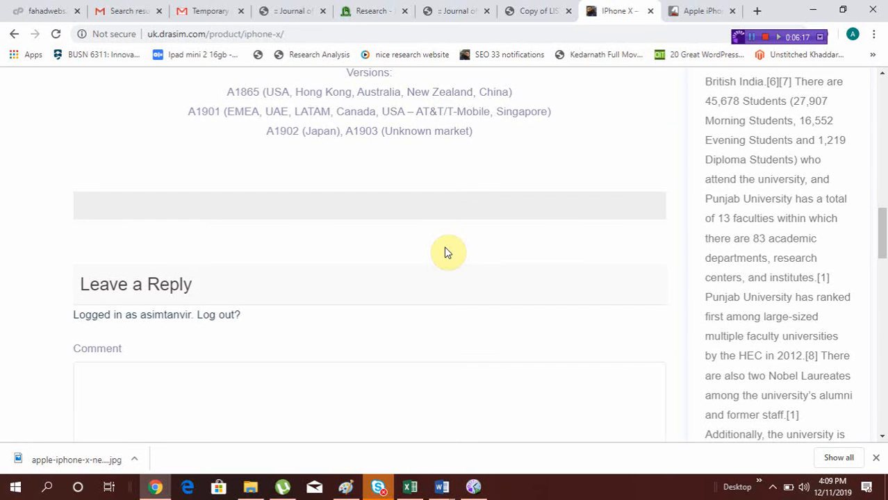
{"action": "scroll", "coordinate": [447, 252], "scroll_direction": "up", "scroll_amount": 10}
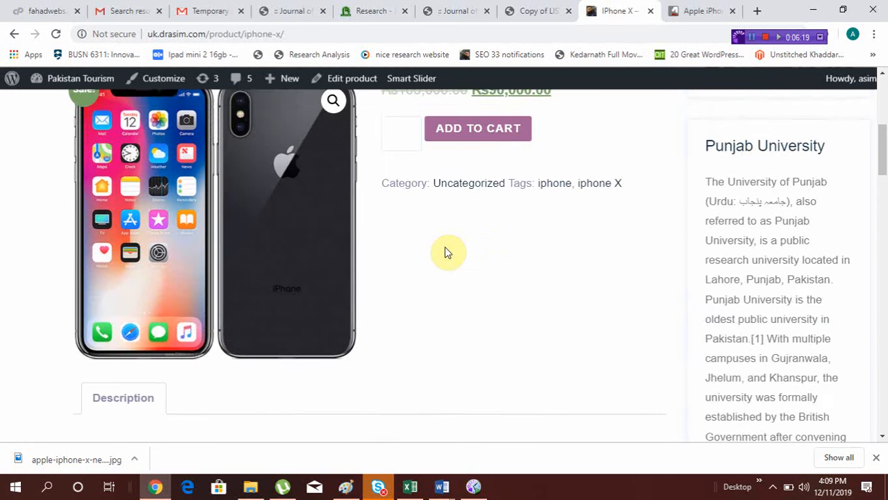
{"action": "scroll", "coordinate": [451, 150], "scroll_direction": "up", "scroll_amount": 3}
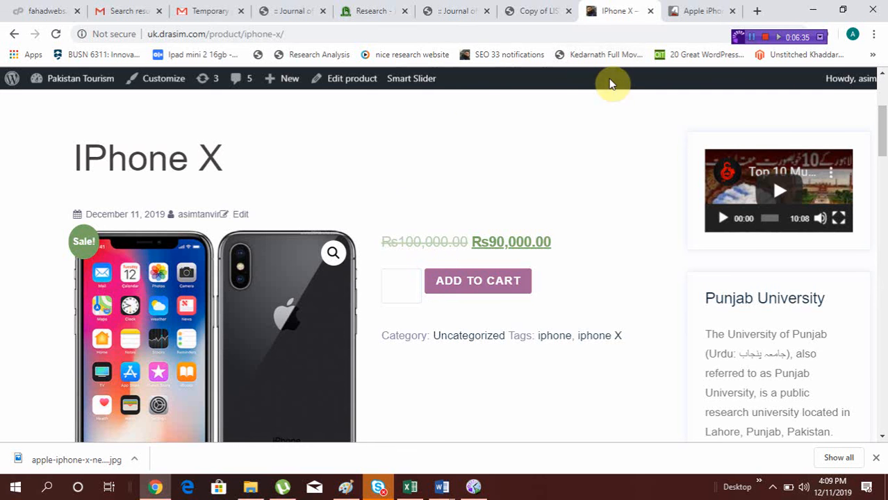
- Copy the BODY specifications, from dimensions to Apple Pay, from GSMArena's Apple iPhone X specifications page
{"action": "left_click", "coordinate": [693, 13]}
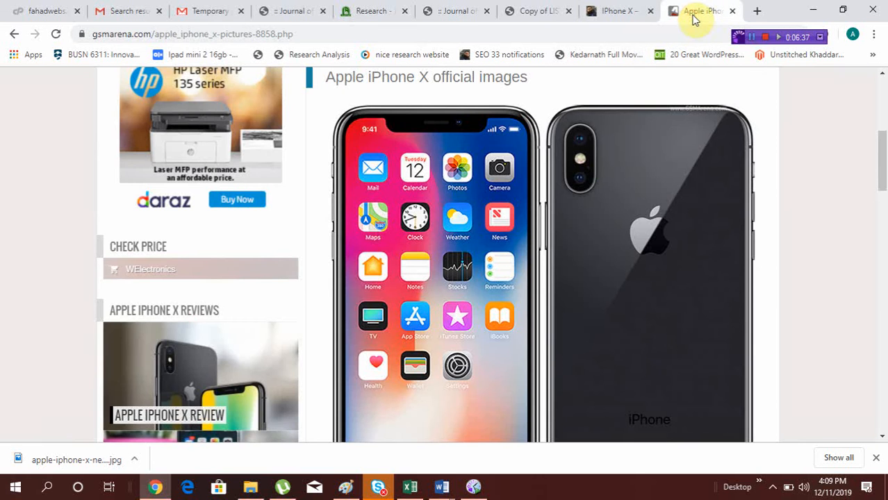
{"action": "scroll", "coordinate": [607, 195], "scroll_direction": "up", "scroll_amount": 5}
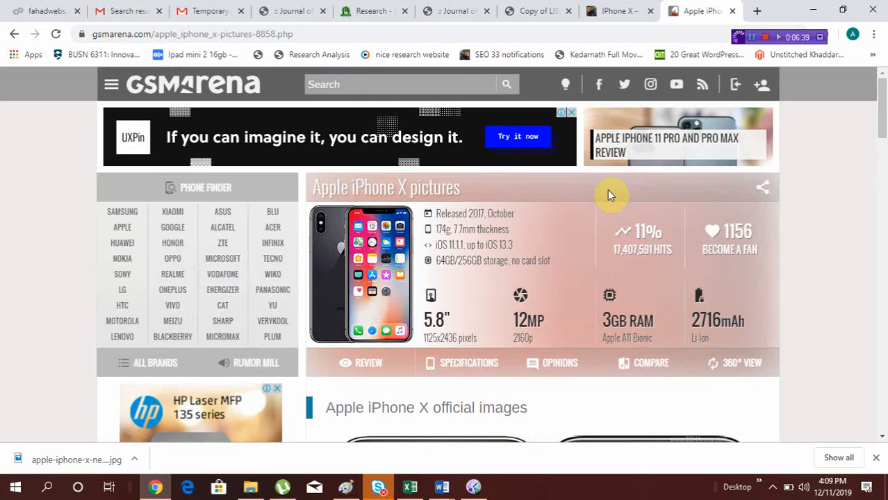
{"action": "scroll", "coordinate": [533, 329], "scroll_direction": "down", "scroll_amount": 6}
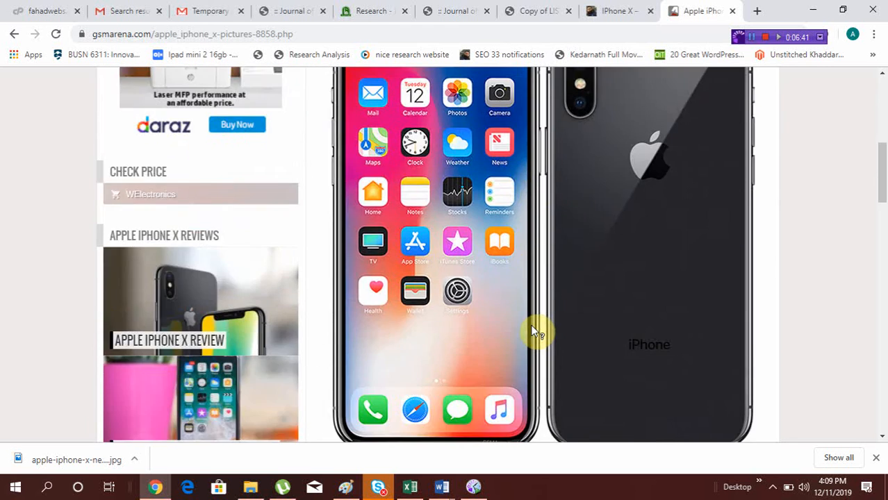
{"action": "scroll", "coordinate": [535, 330], "scroll_direction": "up", "scroll_amount": 6}
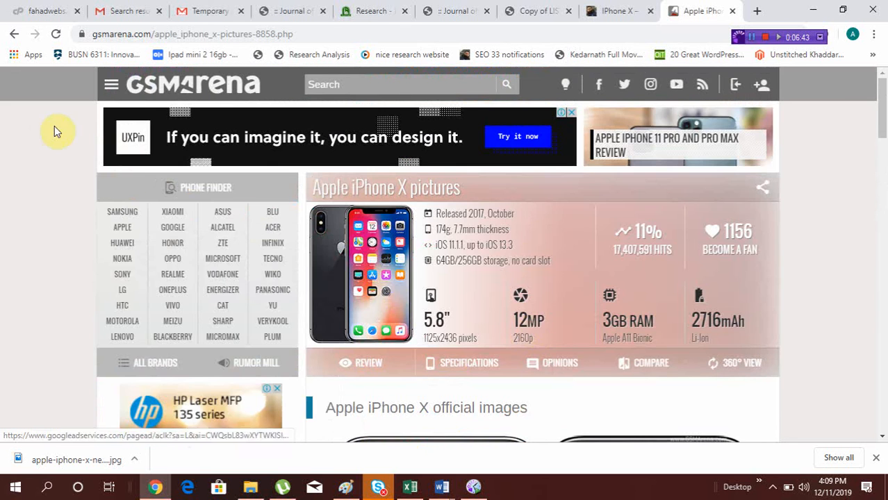
{"action": "left_click", "coordinate": [14, 33]}
{"action": "scroll", "coordinate": [436, 323], "scroll_direction": "down", "scroll_amount": 2}
{"action": "scroll", "coordinate": [455, 237], "scroll_direction": "down", "scroll_amount": 2}
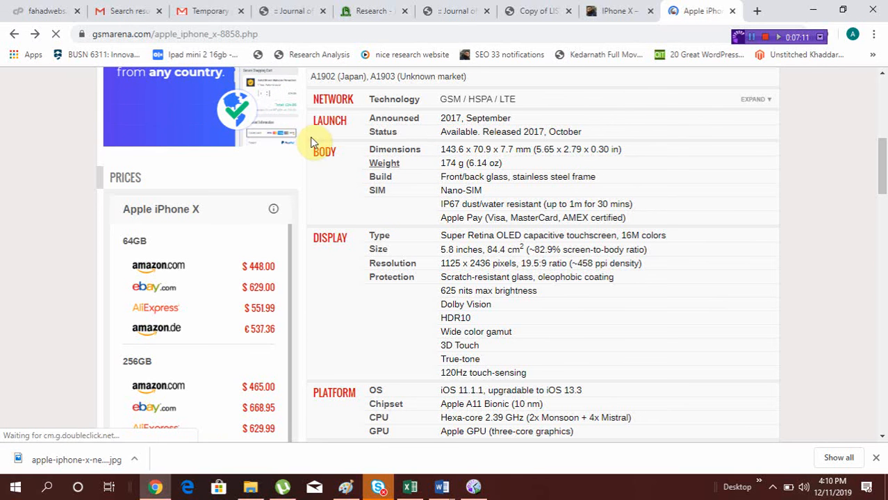
{"action": "left_click_drag", "start_coordinate": [315, 150], "coordinate": [626, 217]}
{"action": "right_click", "coordinate": [461, 172]}
{"action": "left_click", "coordinate": [470, 181]}
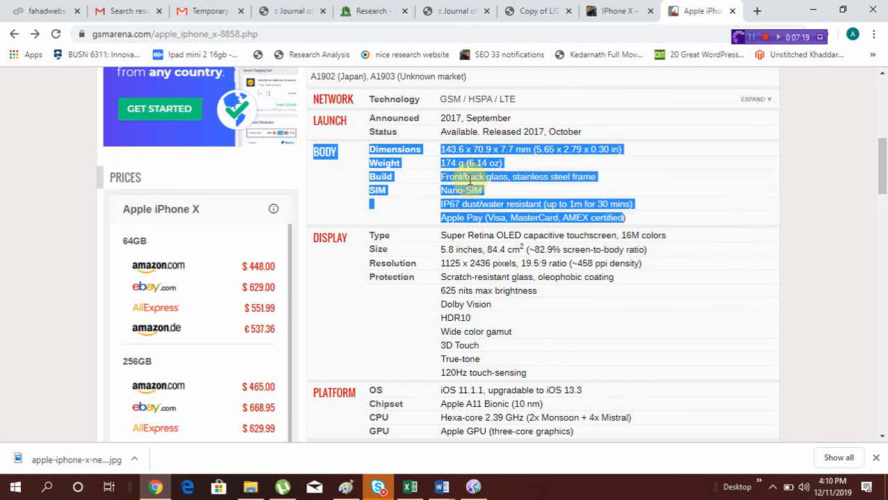
- Return to the iPhone X shop page and open the product for editing
{"action": "left_click", "coordinate": [616, 12]}
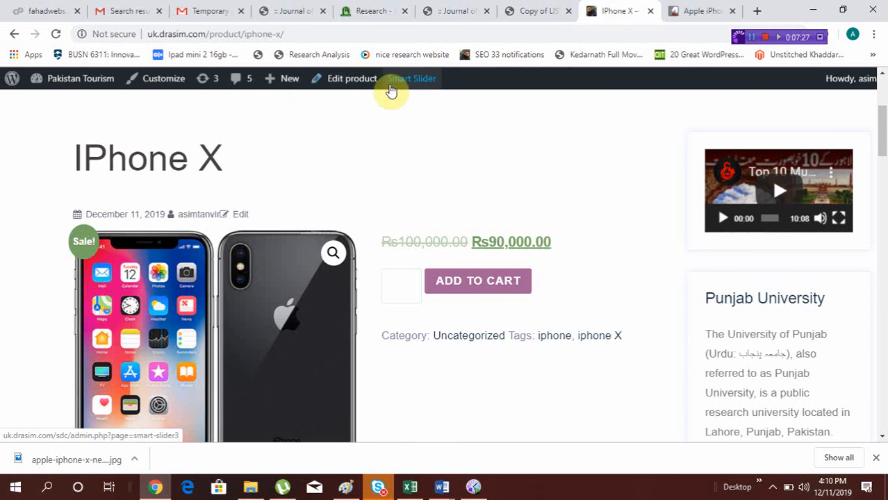
{"action": "scroll", "coordinate": [359, 92], "scroll_direction": "up", "scroll_amount": 1}
{"action": "scroll", "coordinate": [359, 92], "scroll_direction": "up", "scroll_amount": 3}
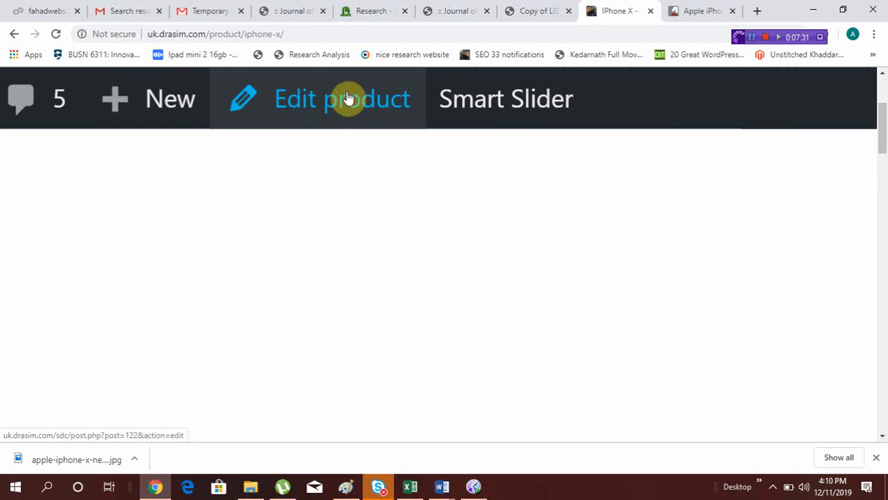
{"action": "left_click", "coordinate": [349, 100]}
{"action": "scroll", "coordinate": [344, 167], "scroll_direction": "down", "scroll_amount": 4}
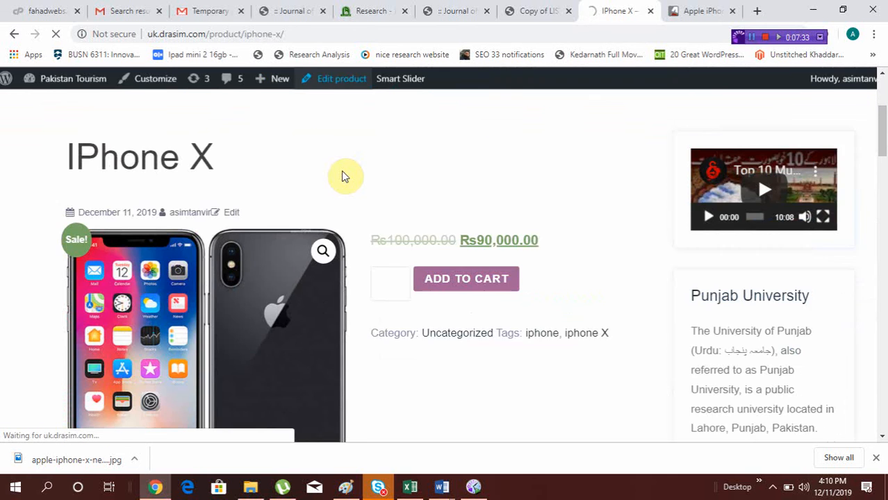
- Look through the product edit form and expand the product data section to view the price settings
{"action": "scroll", "coordinate": [526, 278], "scroll_direction": "down", "scroll_amount": 3}
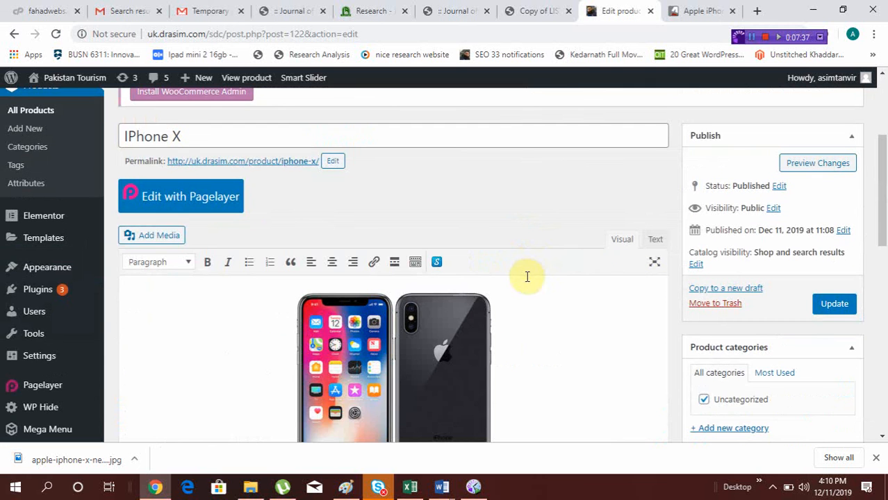
{"action": "scroll", "coordinate": [630, 238], "scroll_direction": "down", "scroll_amount": 3}
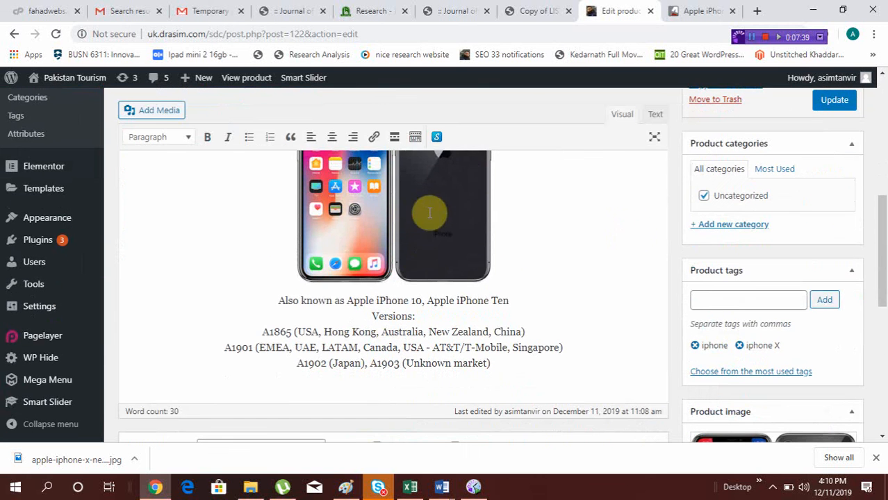
{"action": "scroll", "coordinate": [452, 238], "scroll_direction": "down", "scroll_amount": 4}
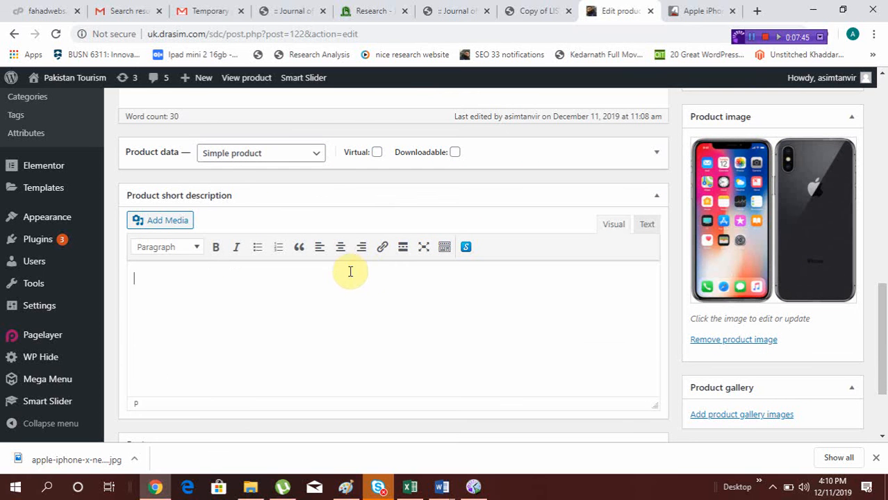
{"action": "scroll", "coordinate": [229, 190], "scroll_direction": "down", "scroll_amount": 2}
{"action": "scroll", "coordinate": [216, 186], "scroll_direction": "up", "scroll_amount": 2}
{"action": "left_click", "coordinate": [657, 147]}
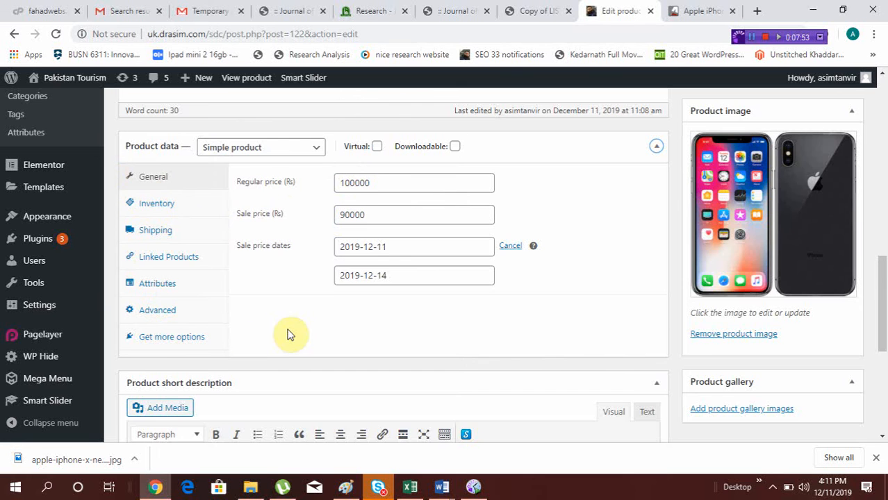
- Paste the copied BODY specifications table into the product short description
{"action": "scroll", "coordinate": [290, 334], "scroll_direction": "down", "scroll_amount": 4}
{"action": "left_click", "coordinate": [292, 225]}
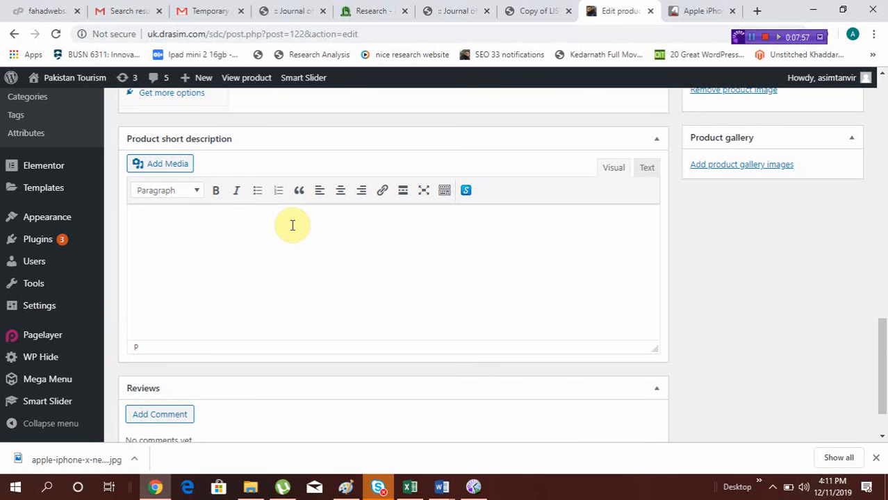
{"action": "right_click", "coordinate": [292, 225]}
{"action": "left_click", "coordinate": [348, 327]}
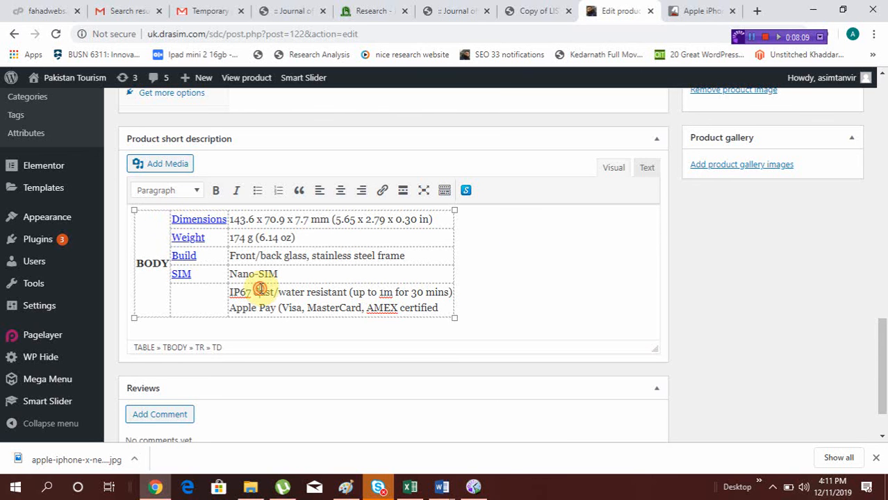
{"action": "left_click", "coordinate": [363, 273]}
{"action": "left_click", "coordinate": [505, 282]}
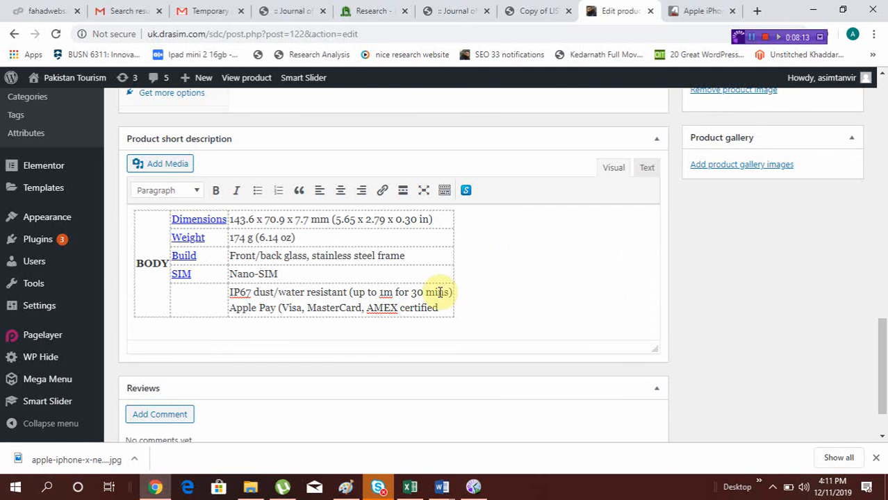
- Update the published iPhone X product to save the new short description
{"action": "scroll", "coordinate": [591, 244], "scroll_direction": "up", "scroll_amount": 4}
{"action": "scroll", "coordinate": [591, 248], "scroll_direction": "up", "scroll_amount": 9}
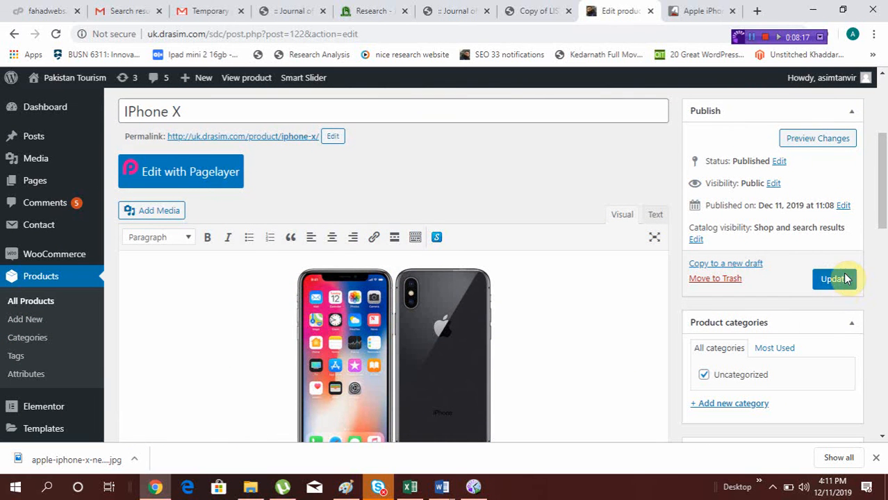
{"action": "left_click", "coordinate": [838, 284]}
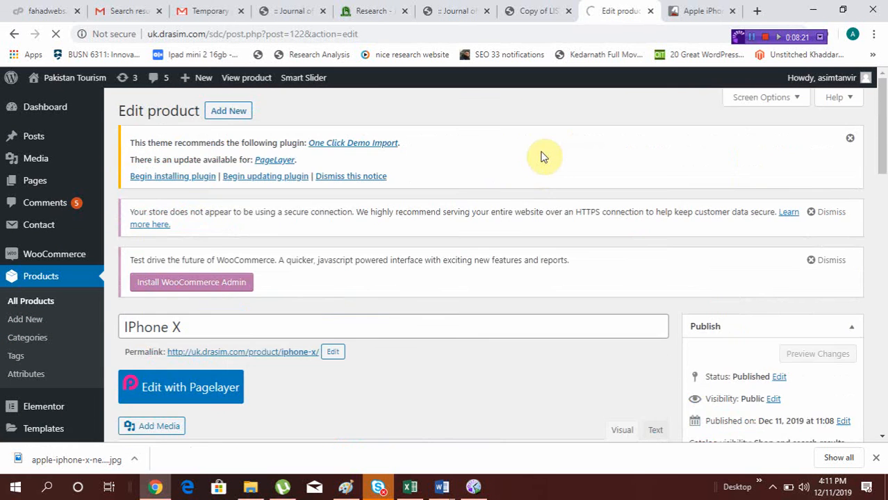
- View the updated iPhone X product page and examine the specifications table beside the image and the full description below
{"action": "left_click", "coordinate": [254, 80]}
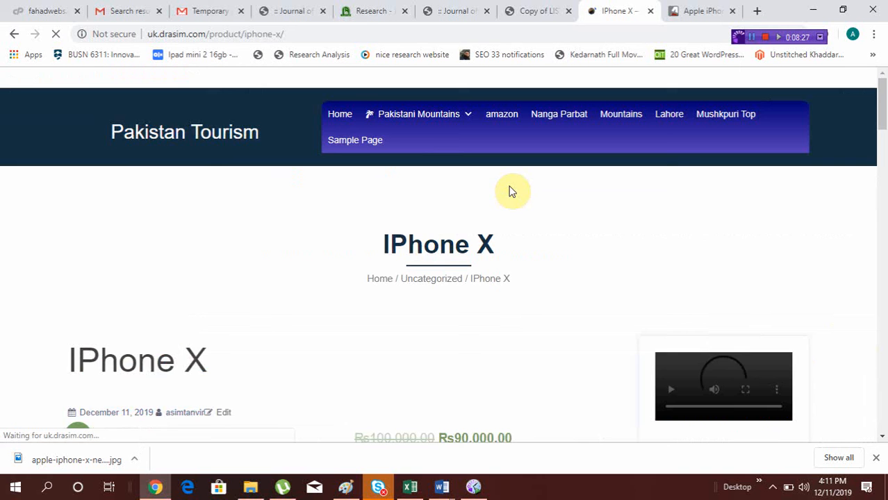
{"action": "scroll", "coordinate": [514, 278], "scroll_direction": "down", "scroll_amount": 2}
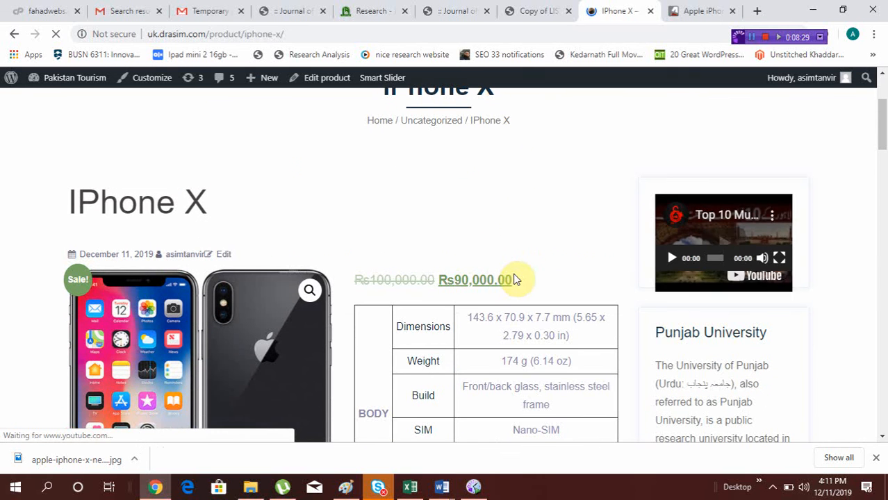
{"action": "scroll", "coordinate": [496, 321], "scroll_direction": "down", "scroll_amount": 2}
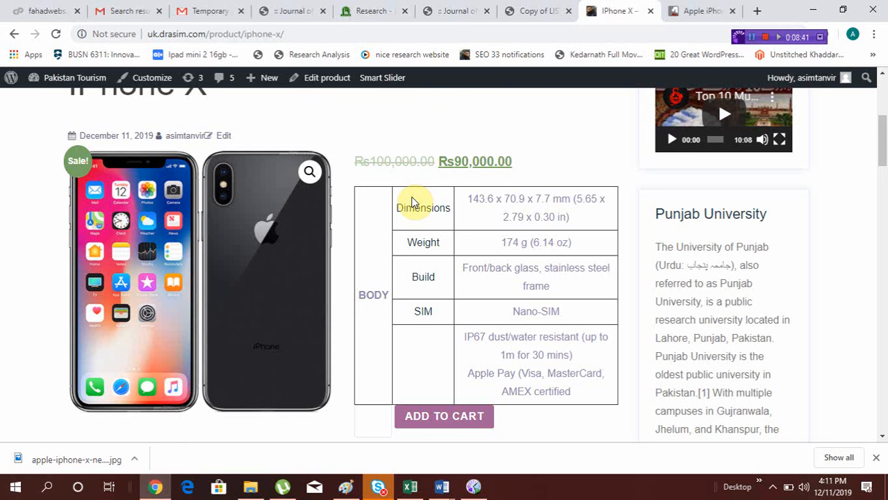
{"action": "scroll", "coordinate": [451, 396], "scroll_direction": "down", "scroll_amount": 3}
{"action": "scroll", "coordinate": [361, 320], "scroll_direction": "down", "scroll_amount": 3}
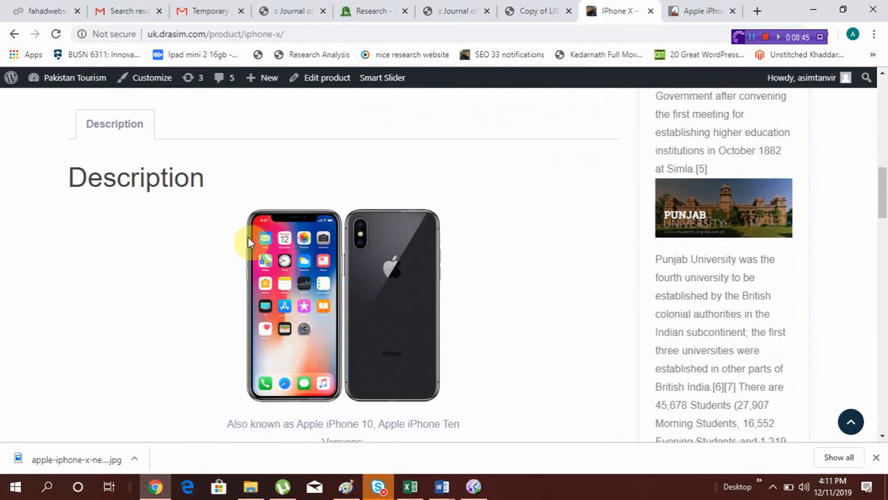
{"action": "scroll", "coordinate": [344, 331], "scroll_direction": "down", "scroll_amount": 3}
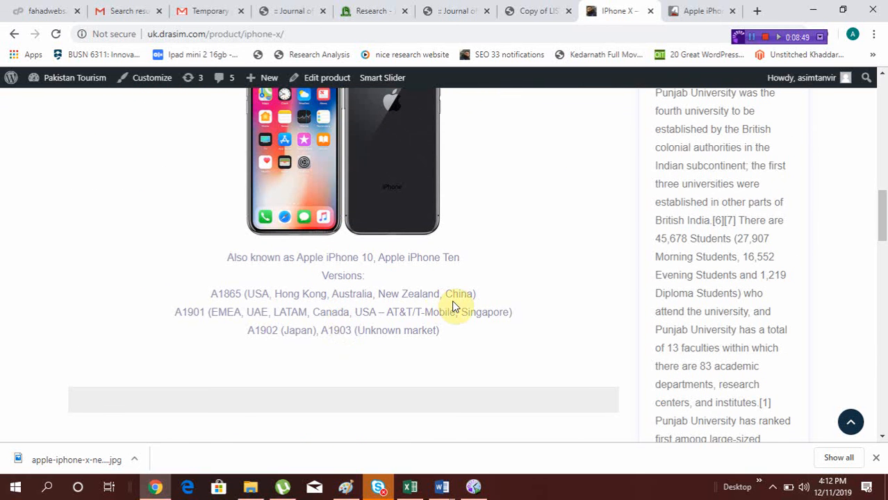
{"action": "scroll", "coordinate": [483, 174], "scroll_direction": "up", "scroll_amount": 10}
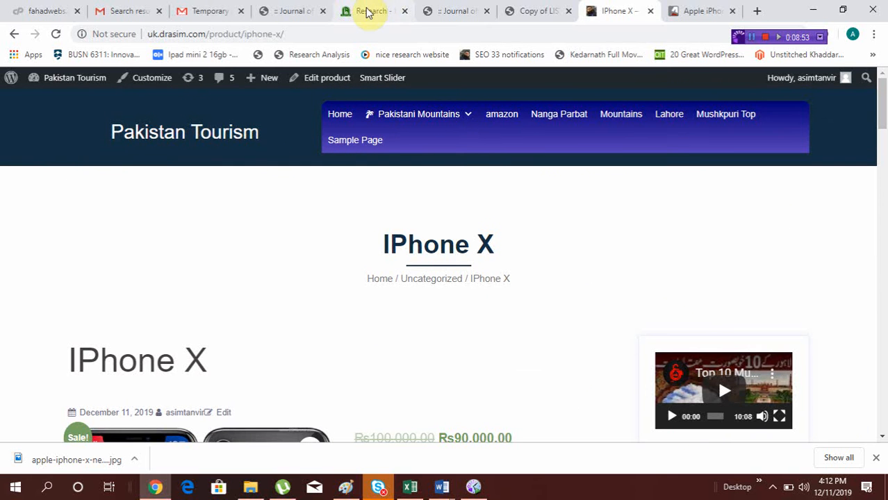
{"action": "scroll", "coordinate": [484, 278], "scroll_direction": "down", "scroll_amount": 6}
{"action": "scroll", "coordinate": [485, 282], "scroll_direction": "down", "scroll_amount": 5}
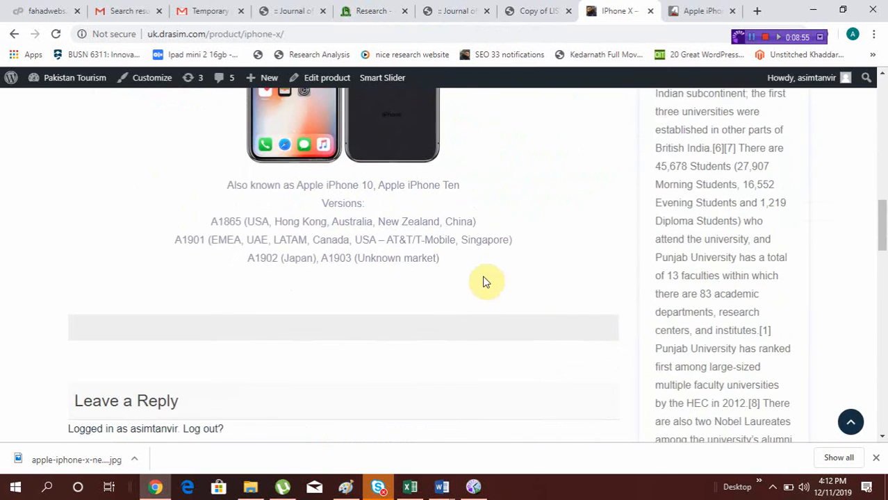